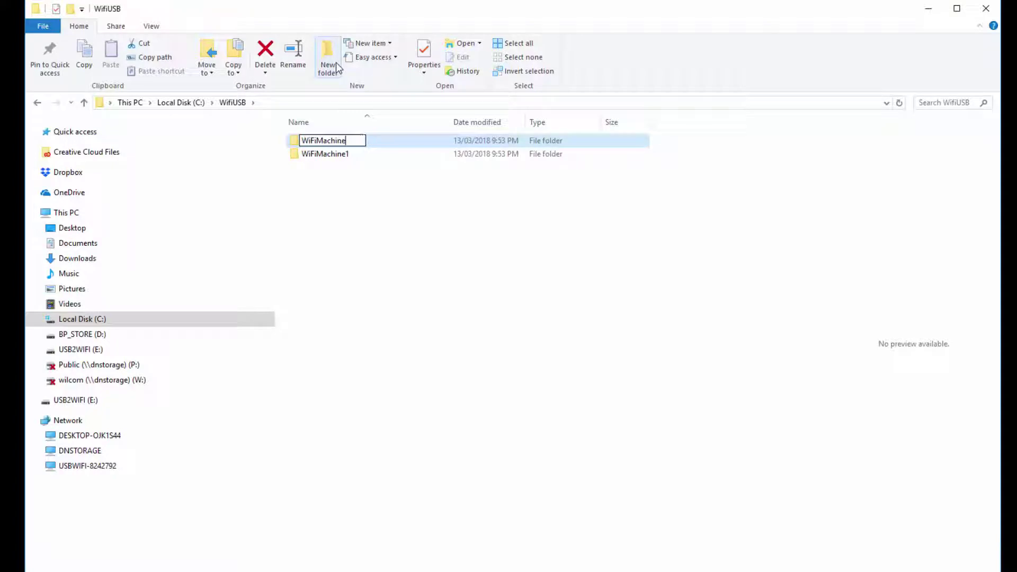
- Finish naming the folder WiFiMachine2, then add Everyone to WiFiMachine1's sharing list
key(Return)
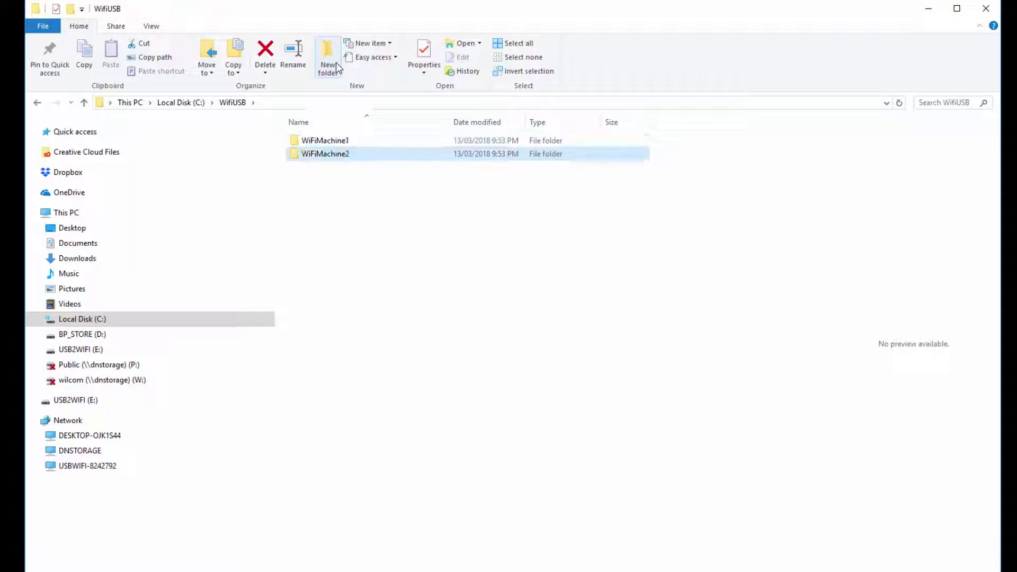
right_click(343, 140)
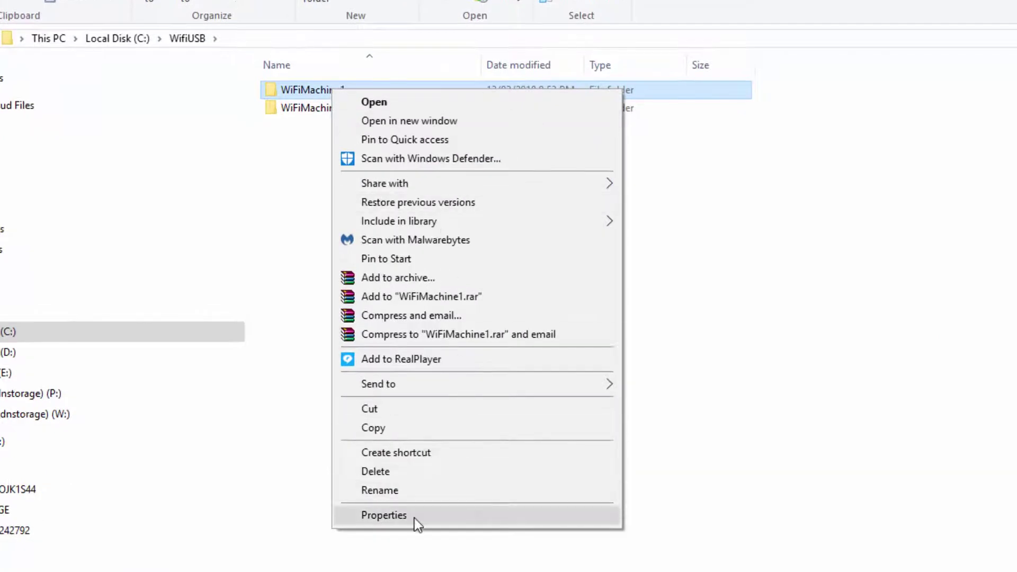
click(384, 516)
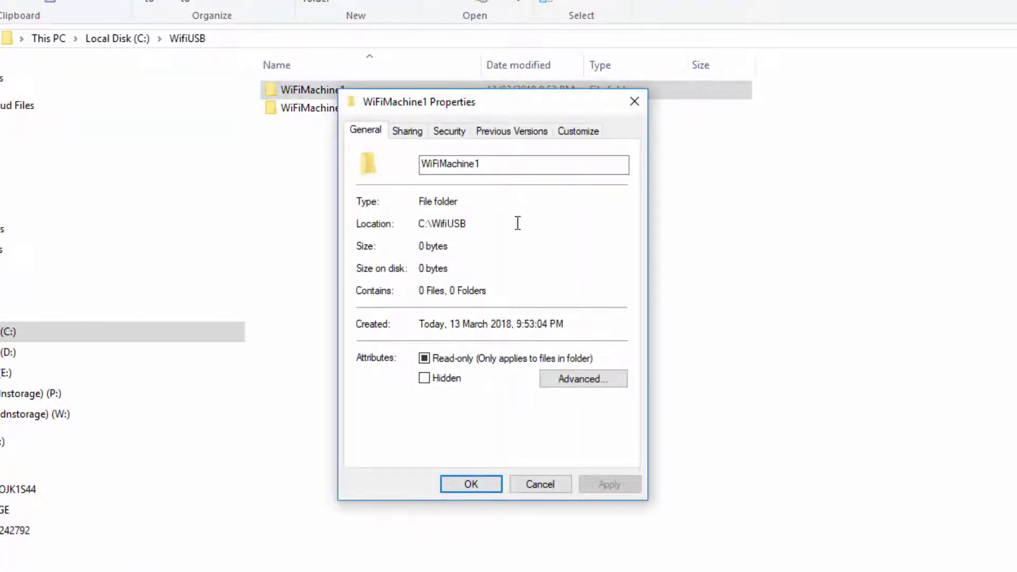
click(413, 133)
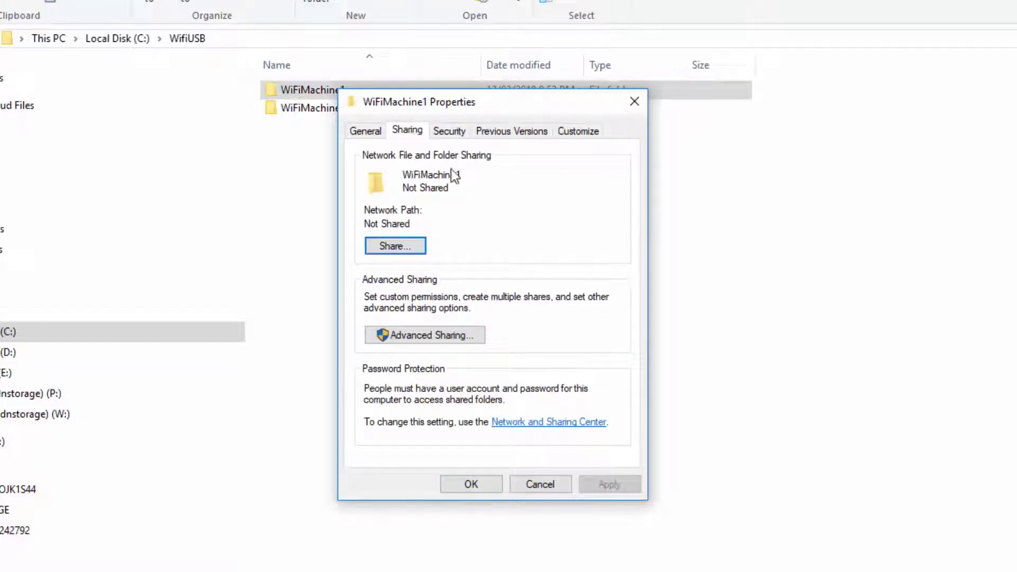
click(412, 249)
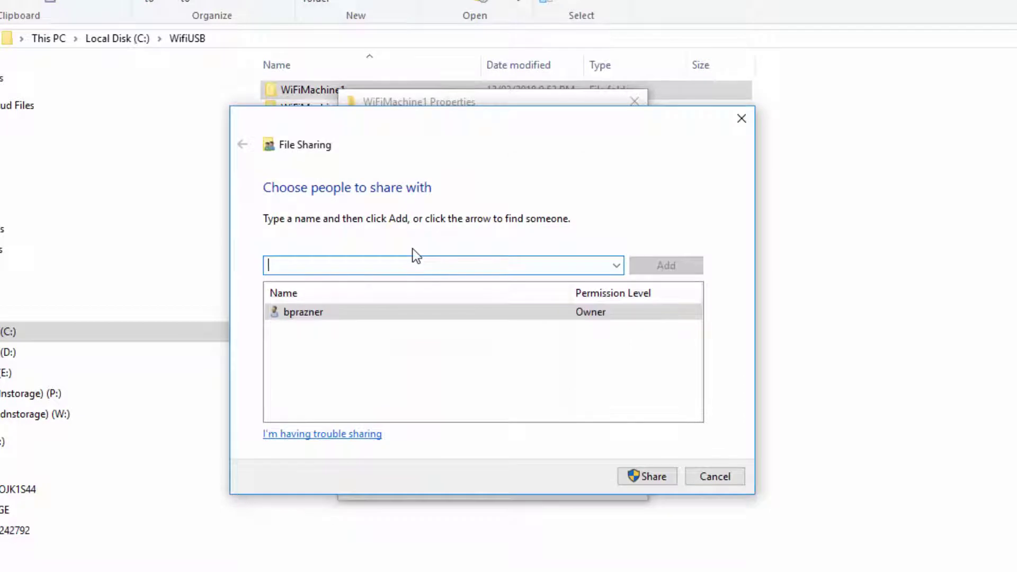
text(Every)
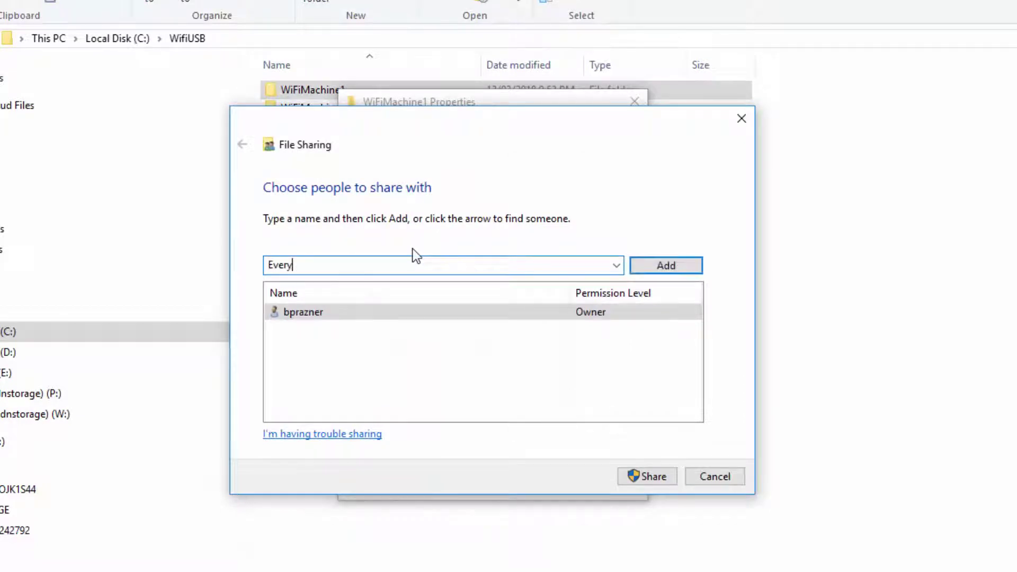
text(one)
click(689, 269)
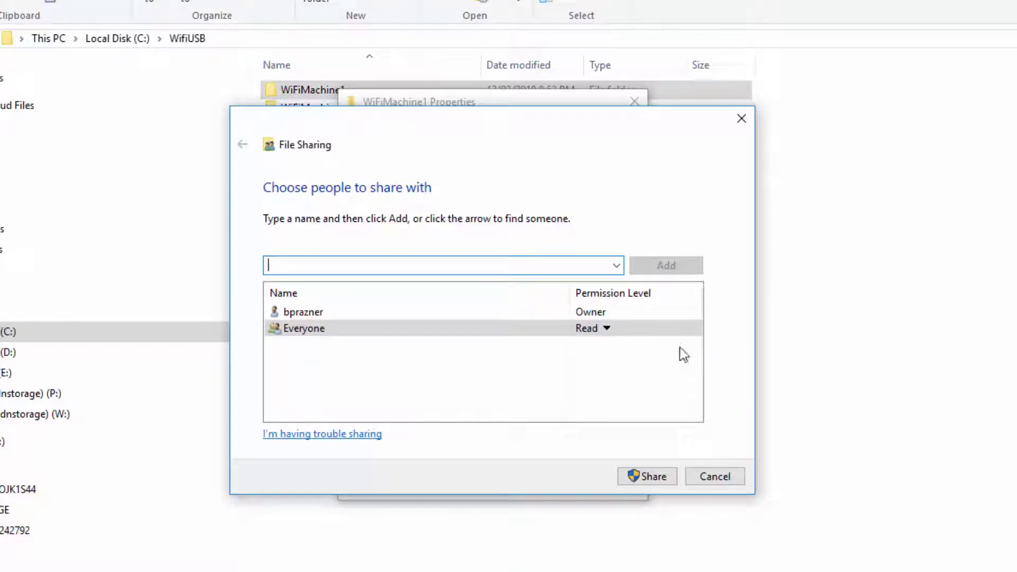
- Give Everyone Read/Write access and apply the network share for WiFiMachine1
click(608, 331)
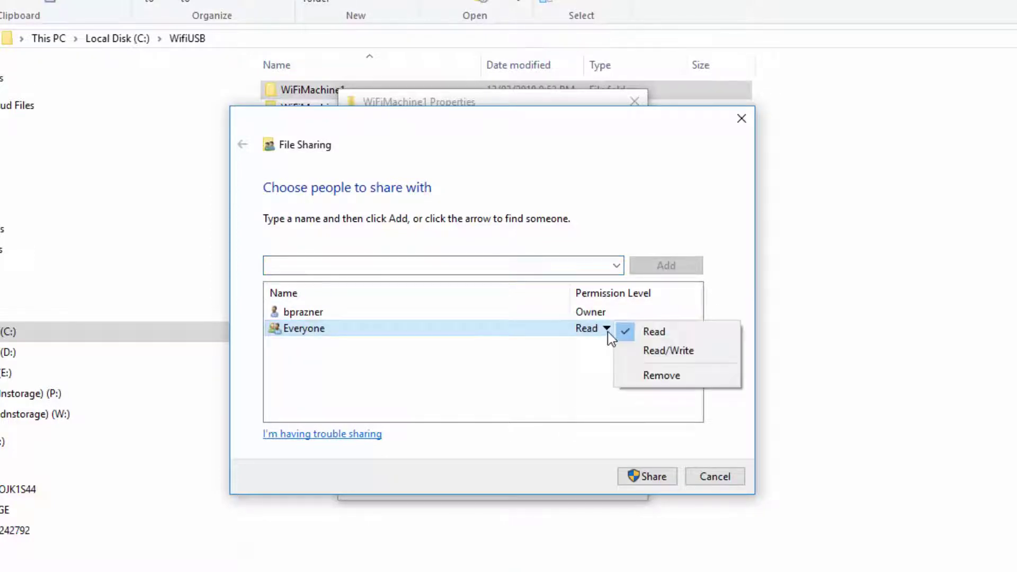
click(679, 352)
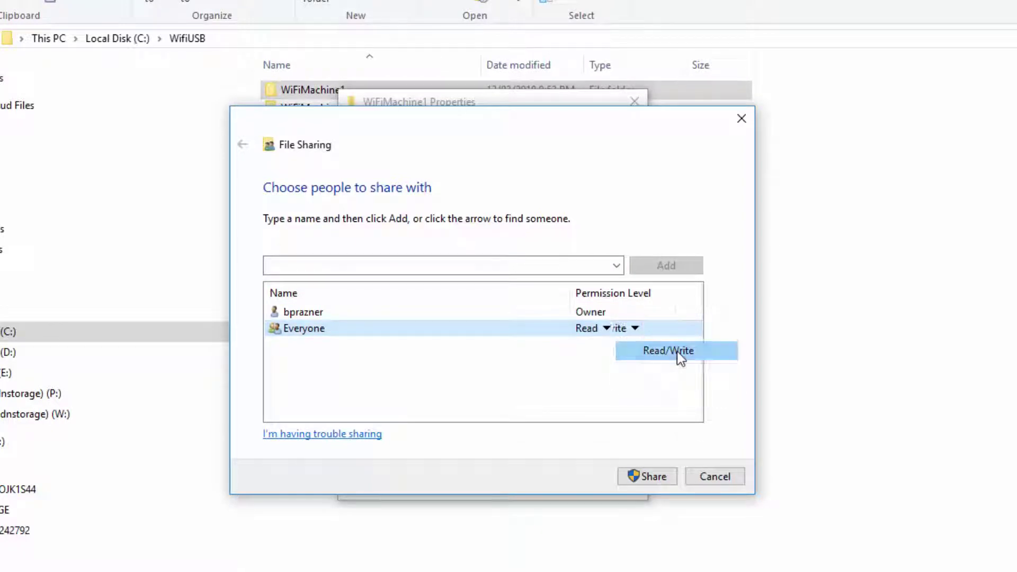
click(653, 477)
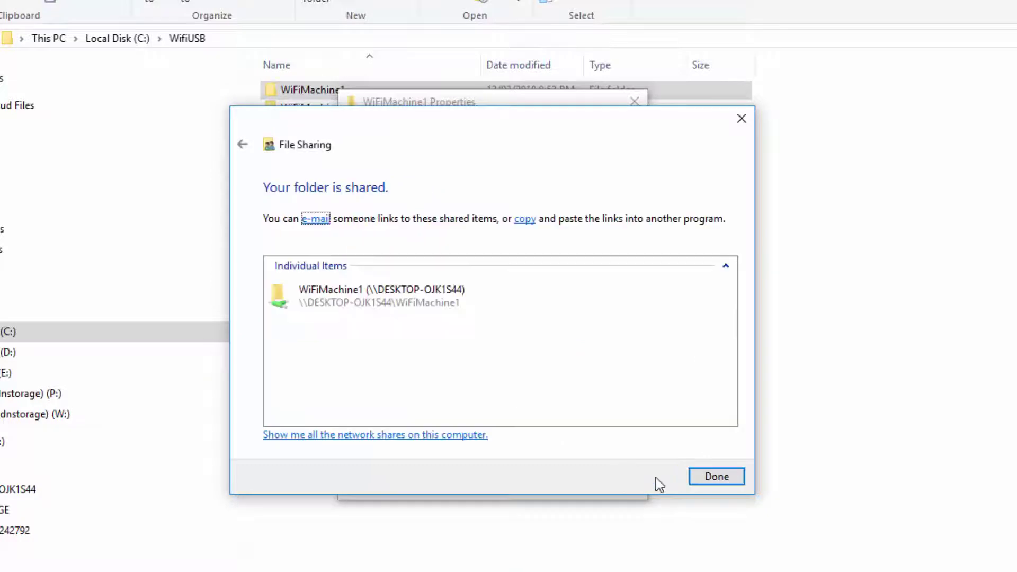
click(717, 477)
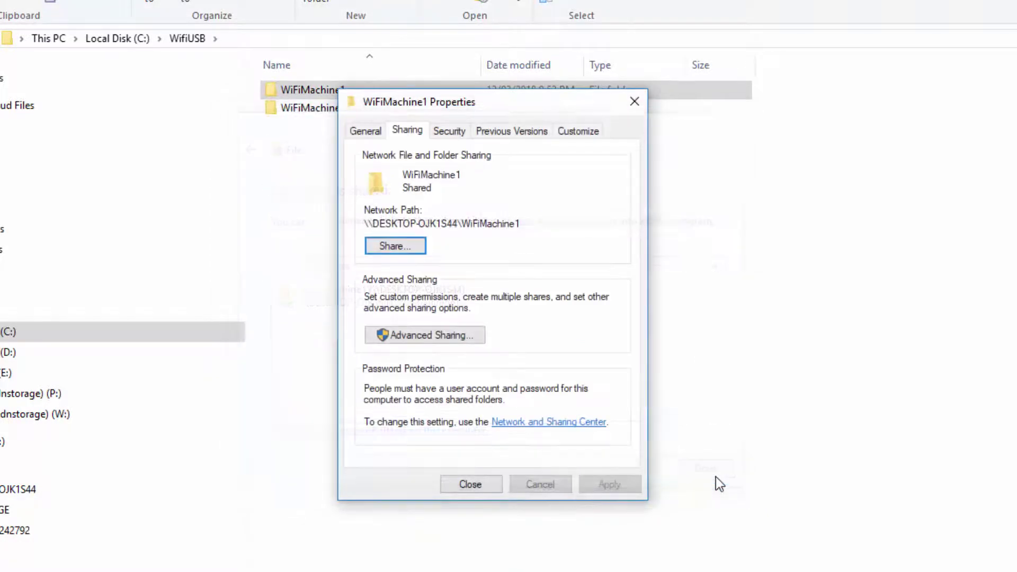
click(472, 484)
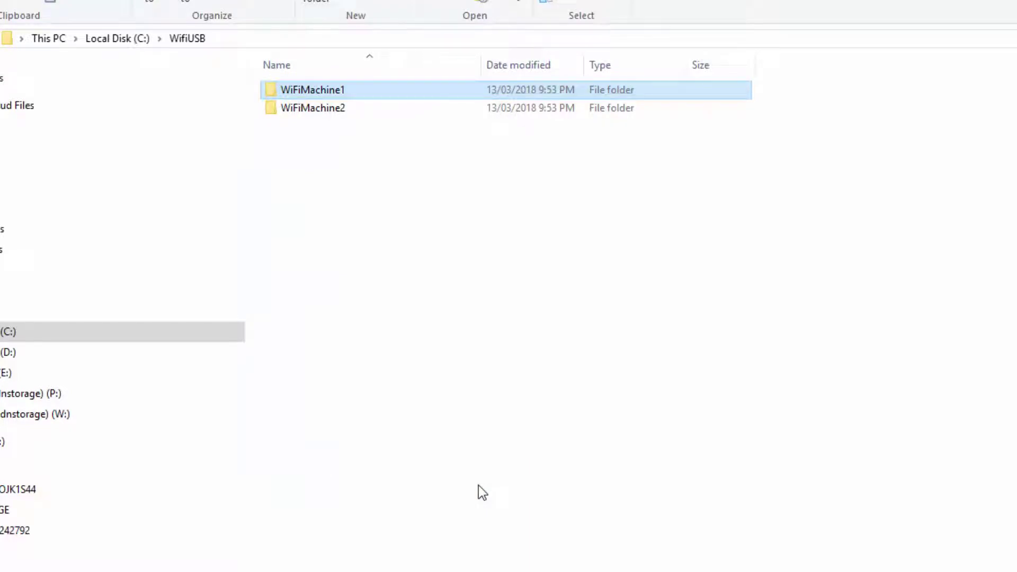
- Add Everyone to WiFiMachine2's network sharing list
right_click(344, 107)
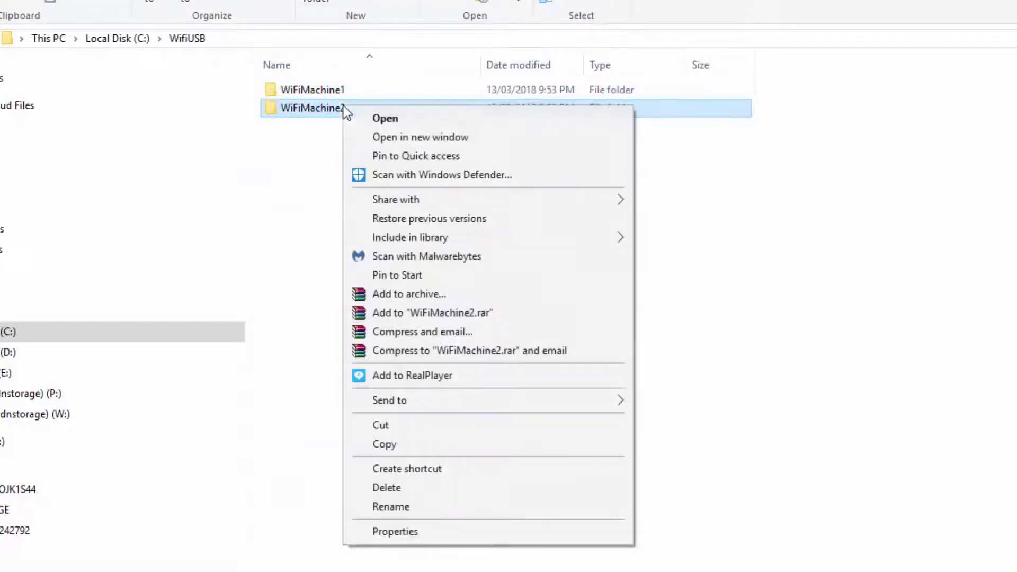
click(445, 535)
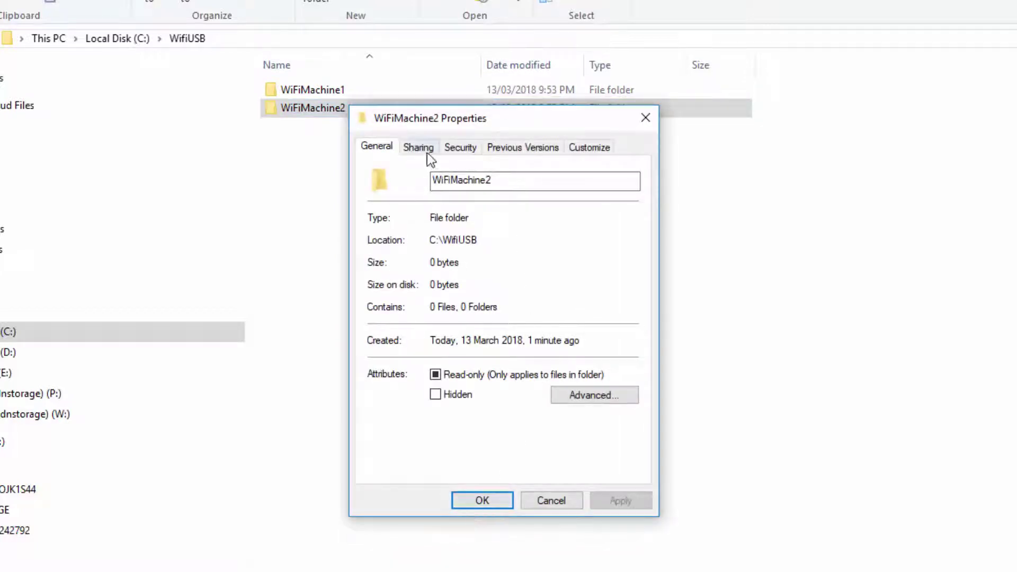
click(427, 153)
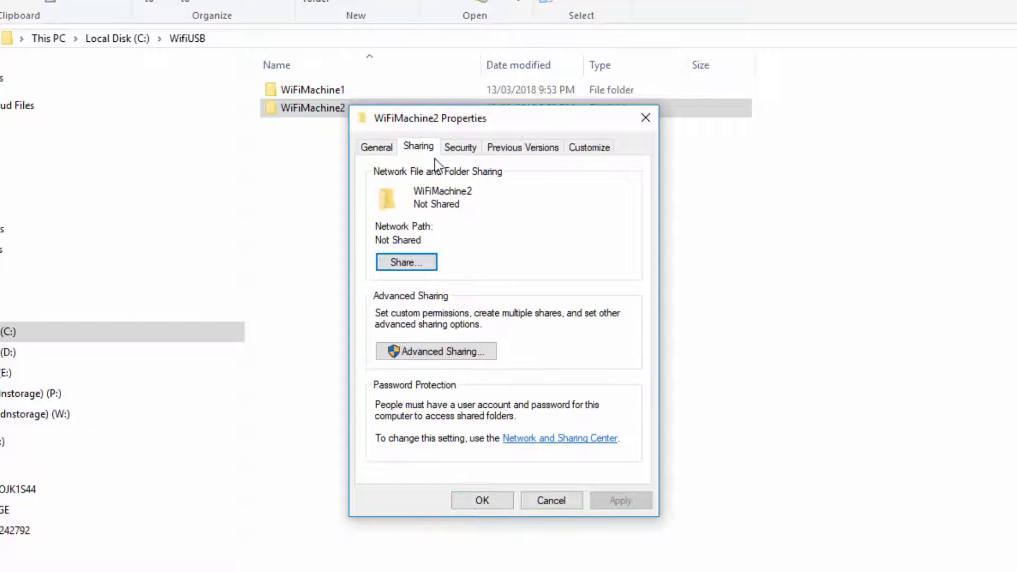
click(423, 266)
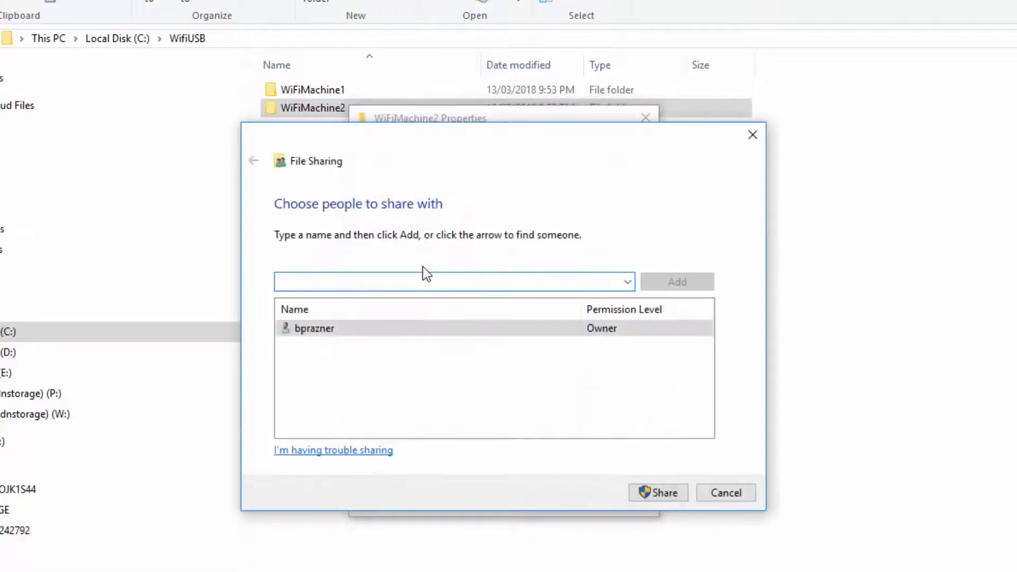
text(Everyone)
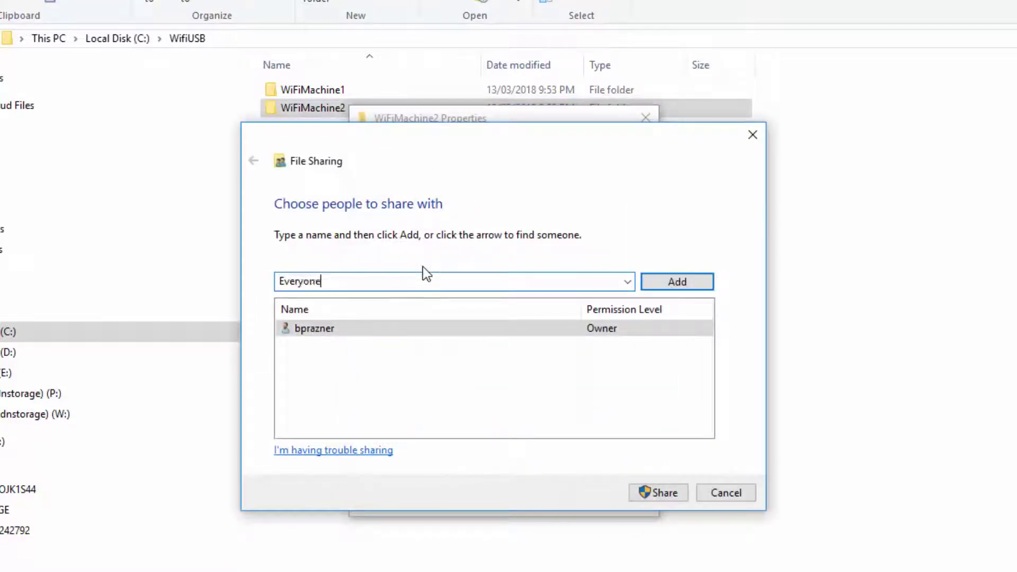
click(688, 285)
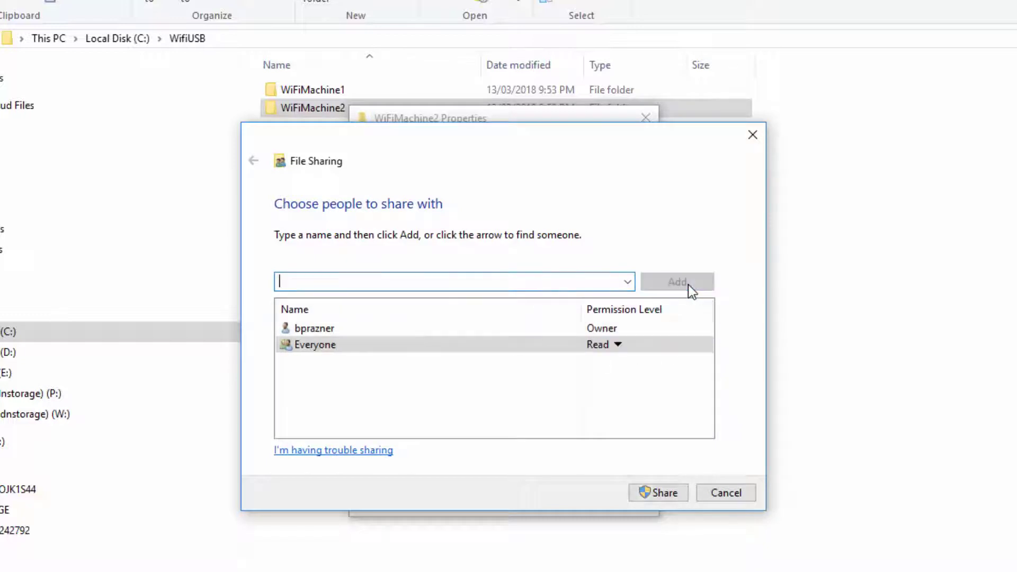
- Give Everyone Read/Write access and apply the network share for WiFiMachine2
click(619, 346)
click(709, 370)
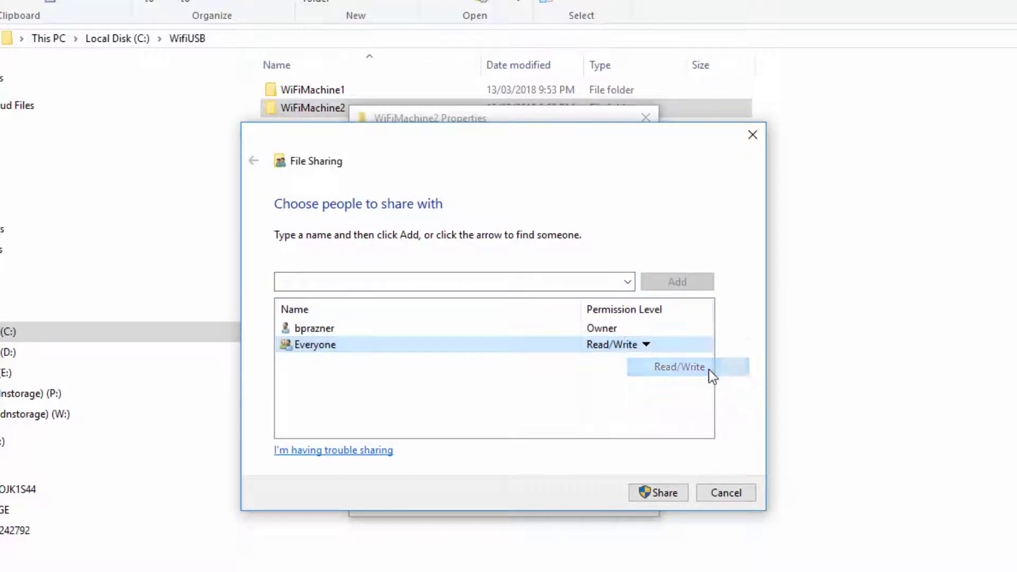
click(665, 497)
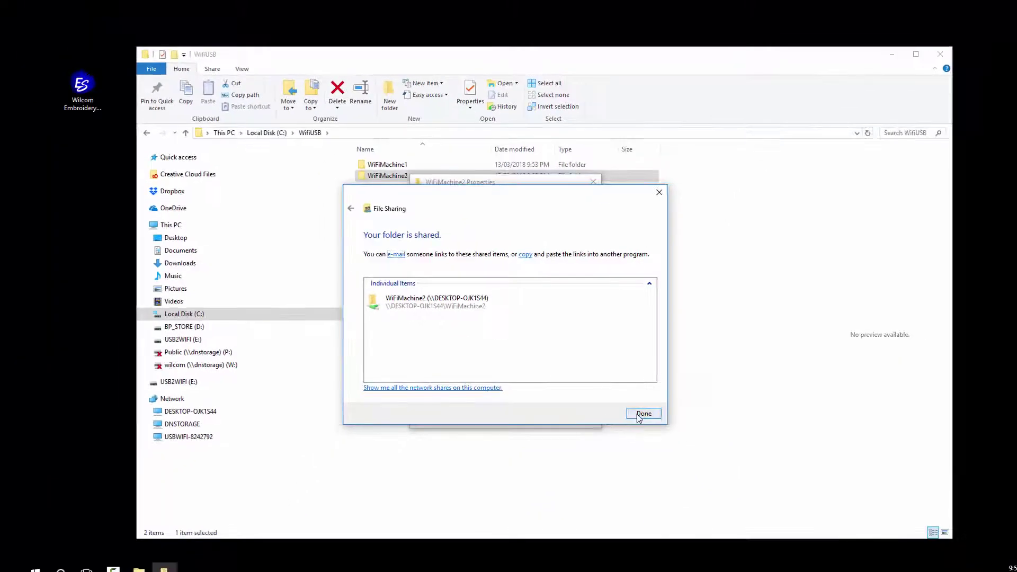
click(639, 414)
click(490, 418)
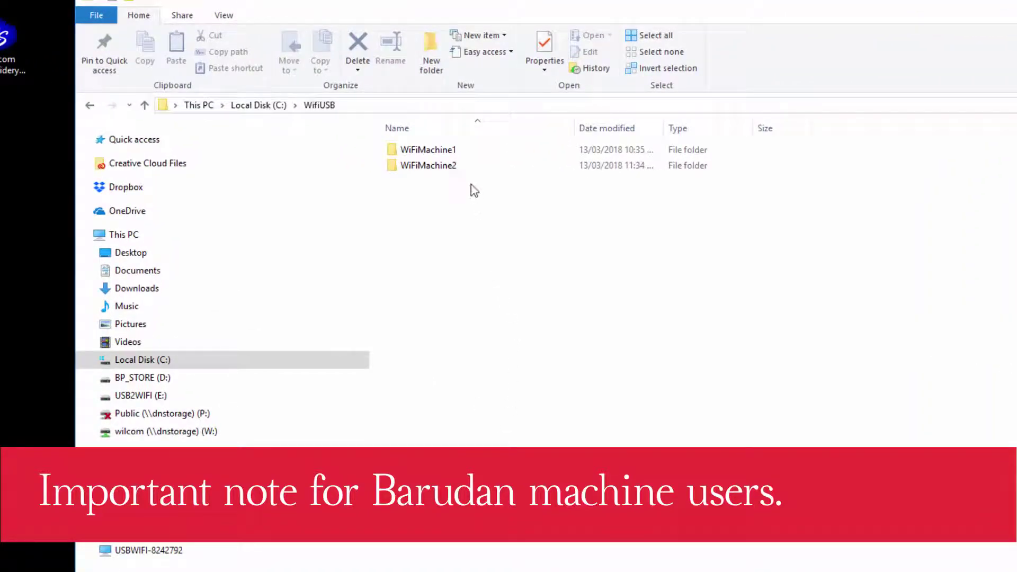
- Inside WiFiMachine2, create two new subfolders named Barudan.fdr and Barudan.tfd
double_click(438, 169)
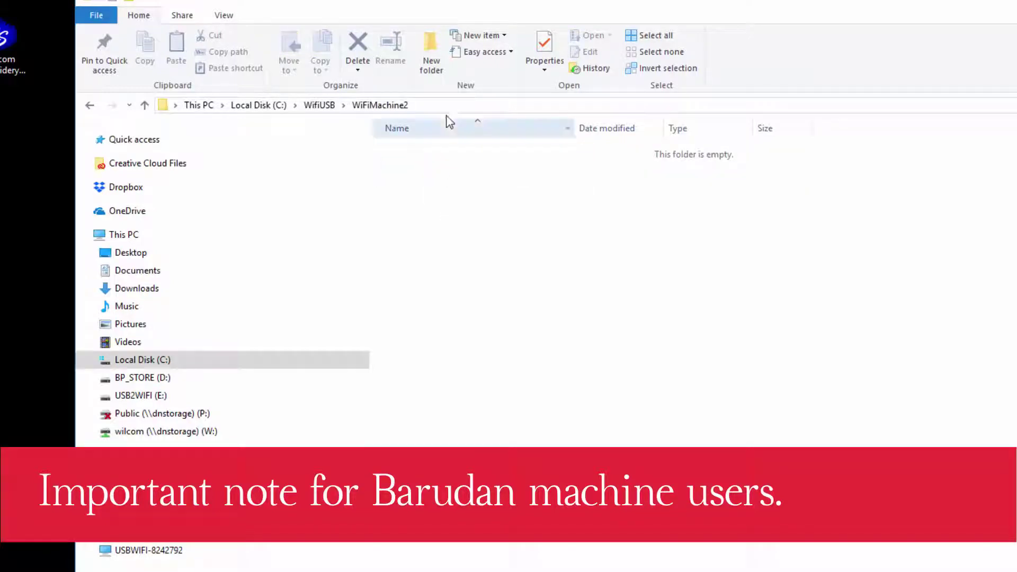
click(432, 65)
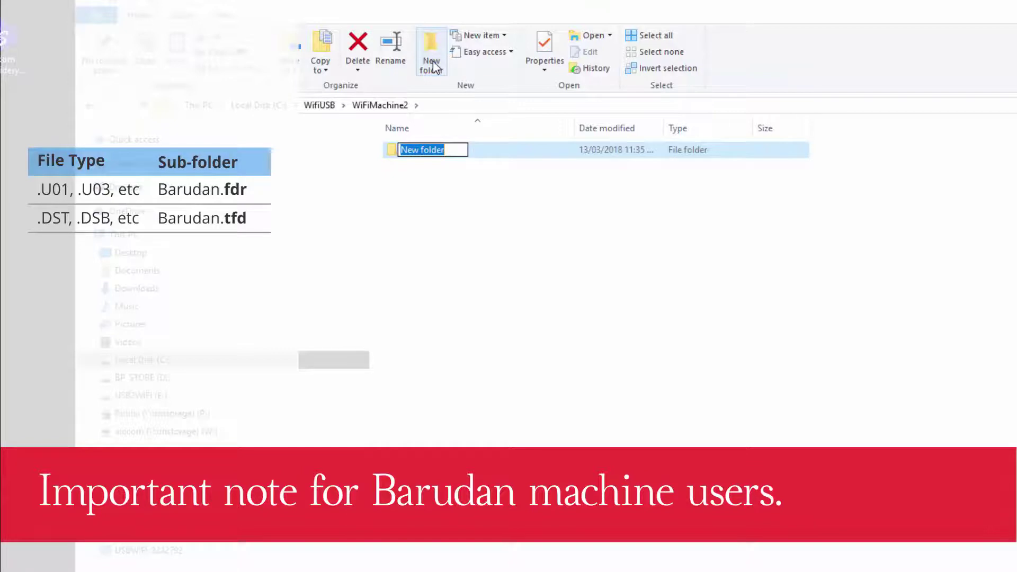
text(B)
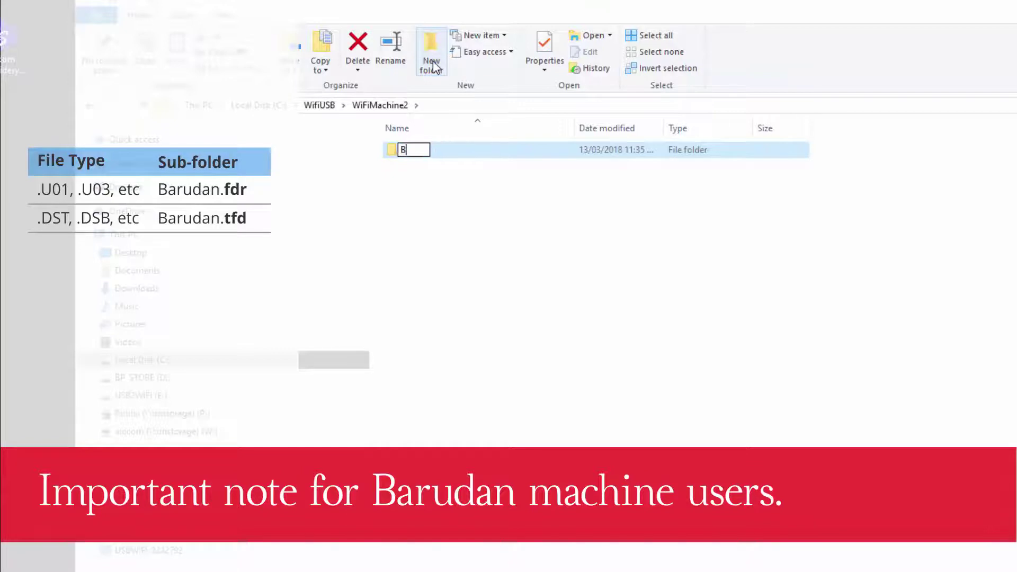
text(arudan.)
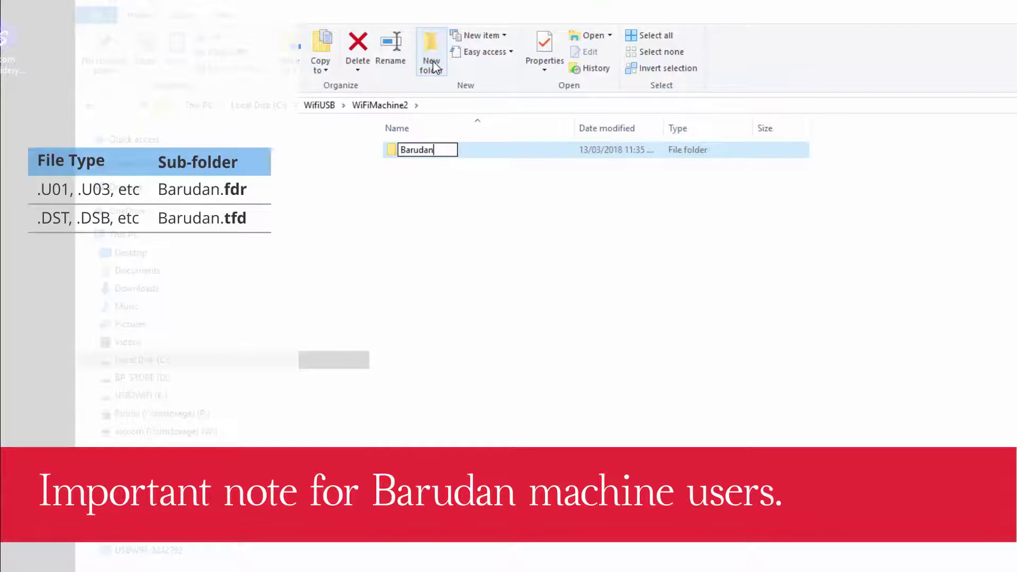
text(fdr)
key(Return)
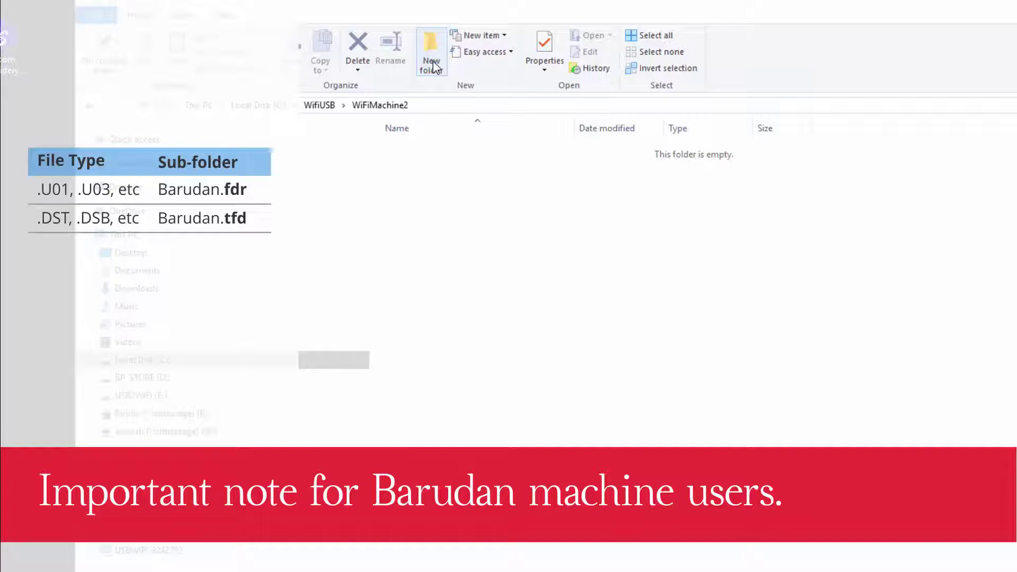
click(431, 63)
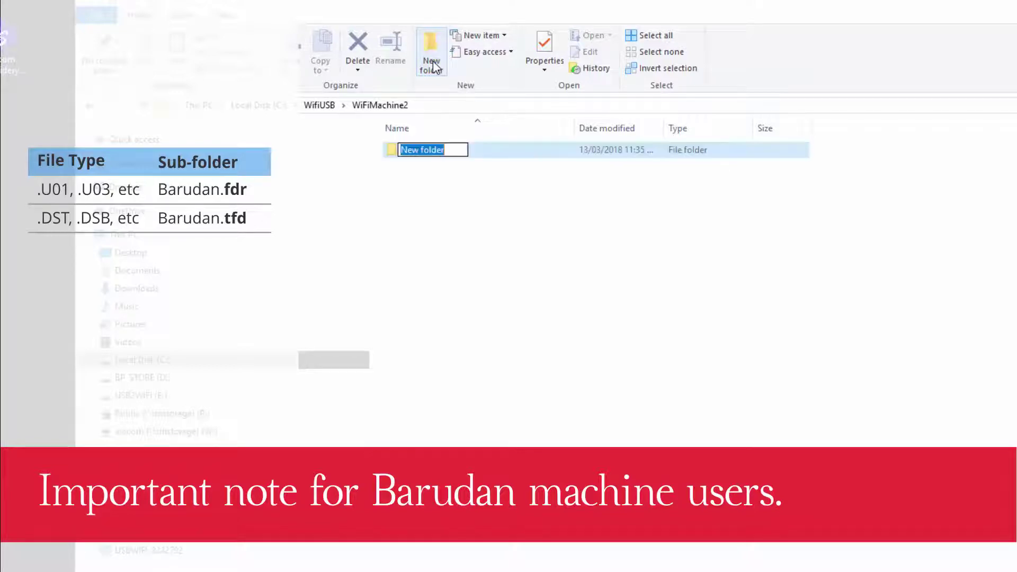
text(Barudan)
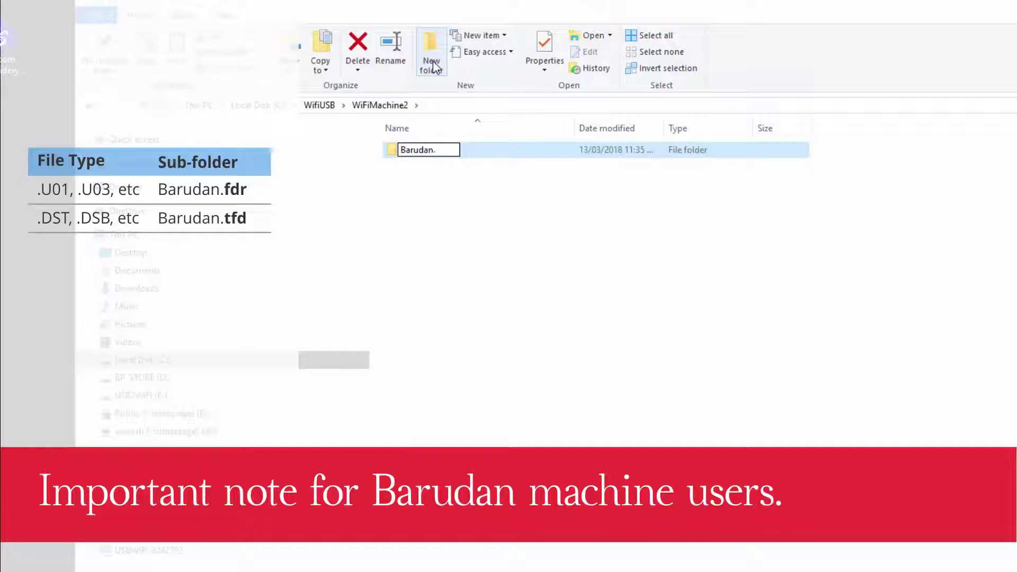
text(.tfd)
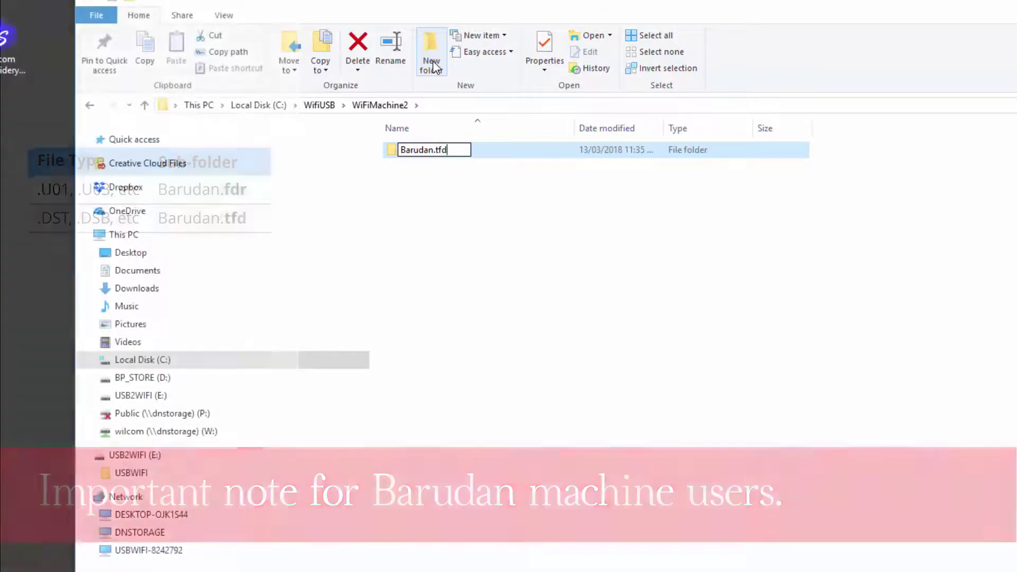
key(Return)
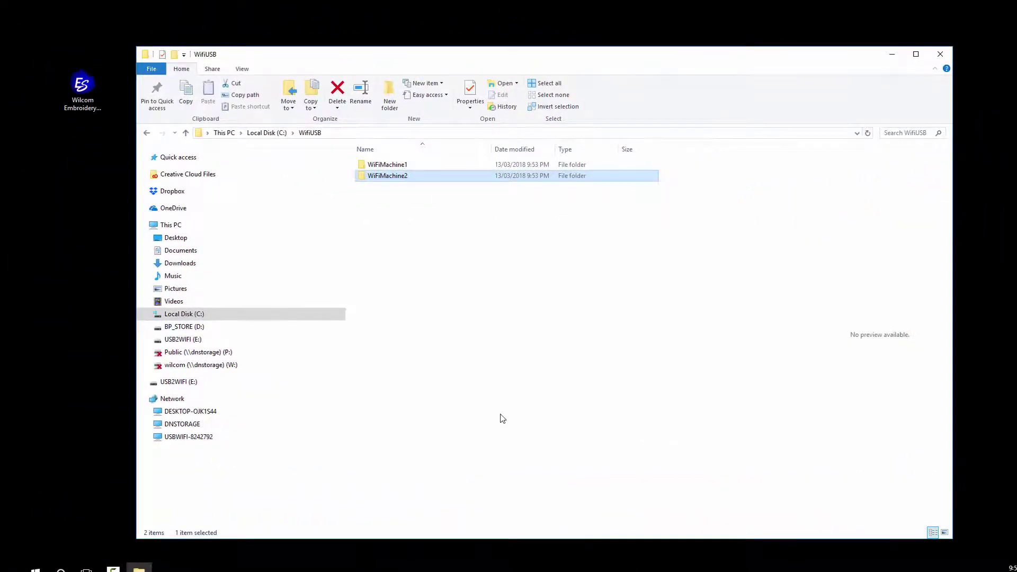
- Close File Explorer, create a new blank design (Design4) and open Connection Manager Setup
click(937, 55)
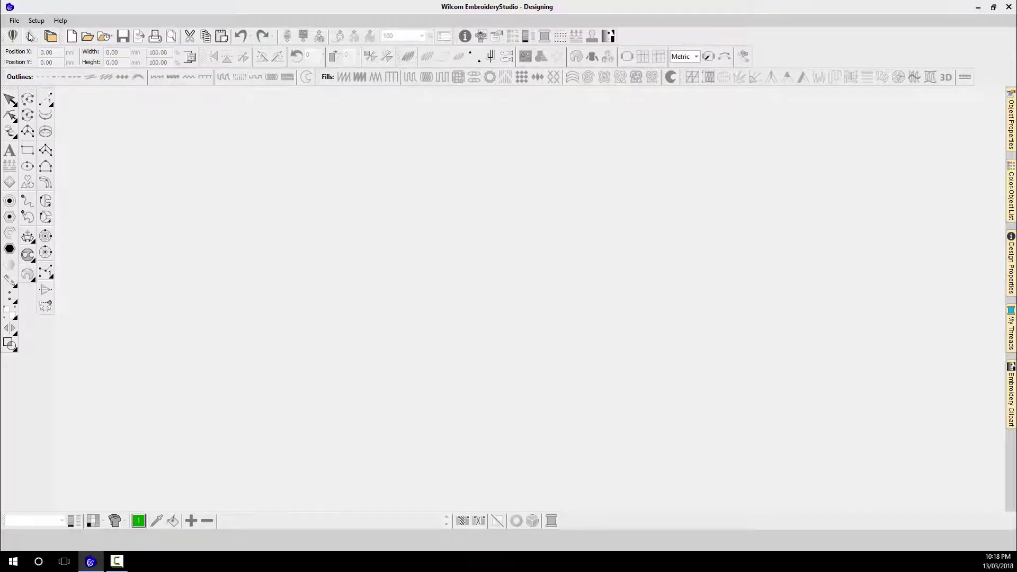
click(14, 21)
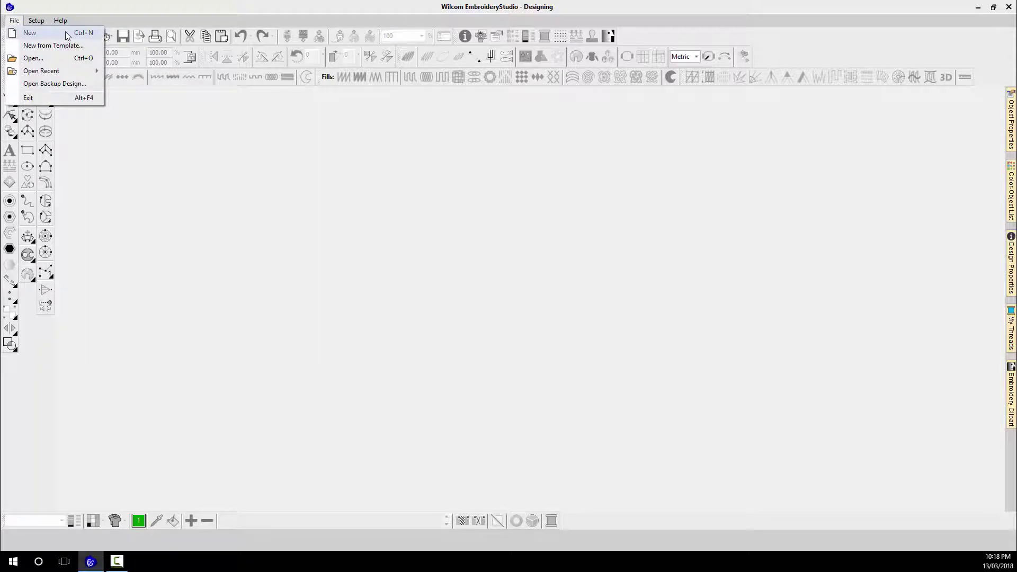
click(66, 33)
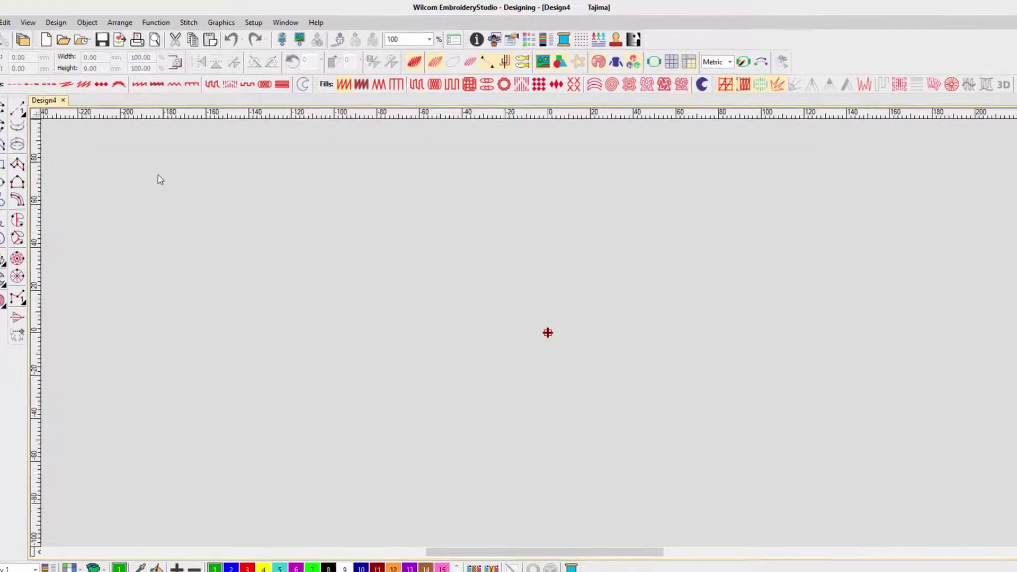
click(237, 26)
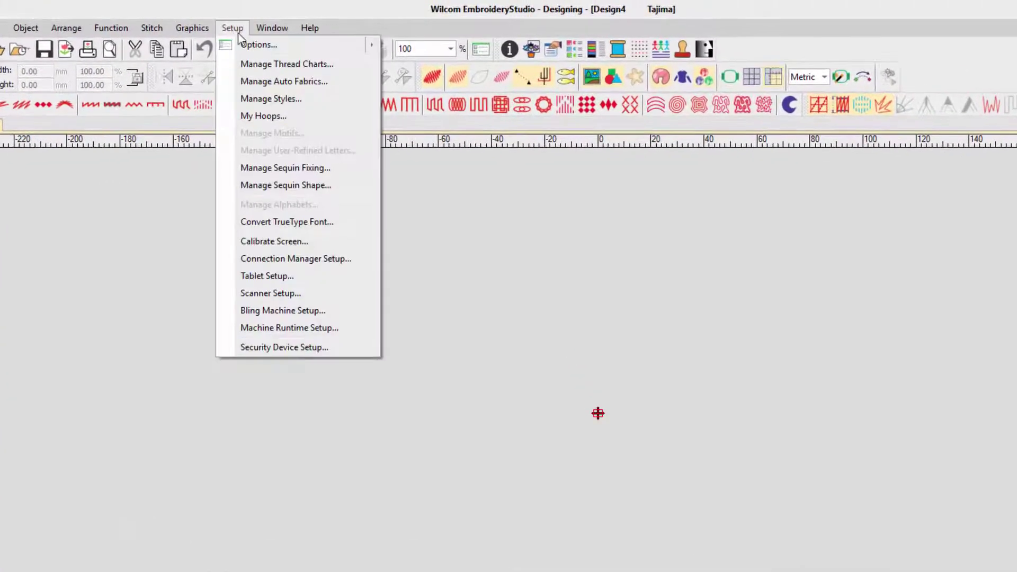
click(357, 259)
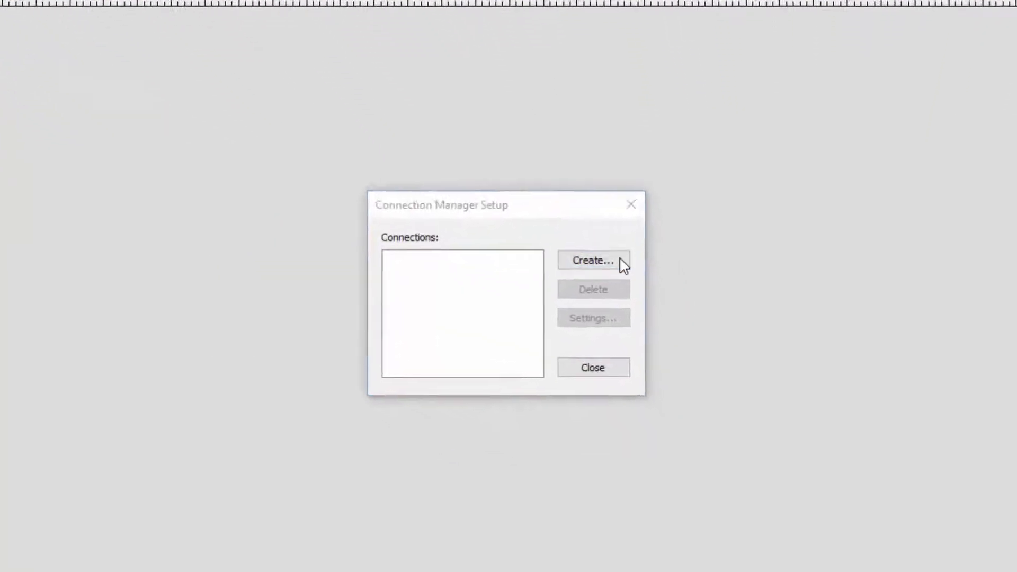
- Create a WiFi USB Stick connection named WiFiMachine1 and open its WiFi USB setup
click(657, 347)
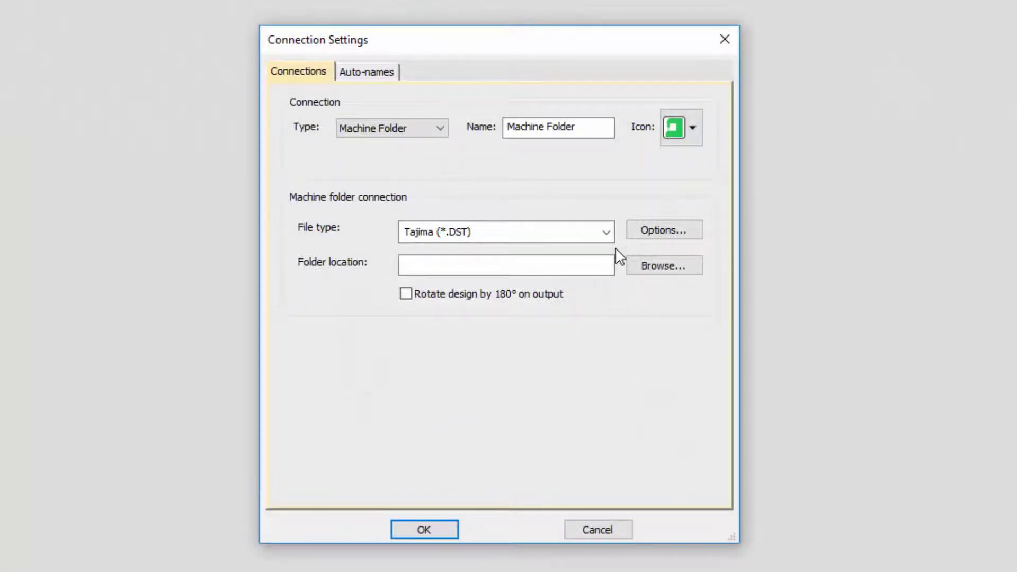
click(442, 129)
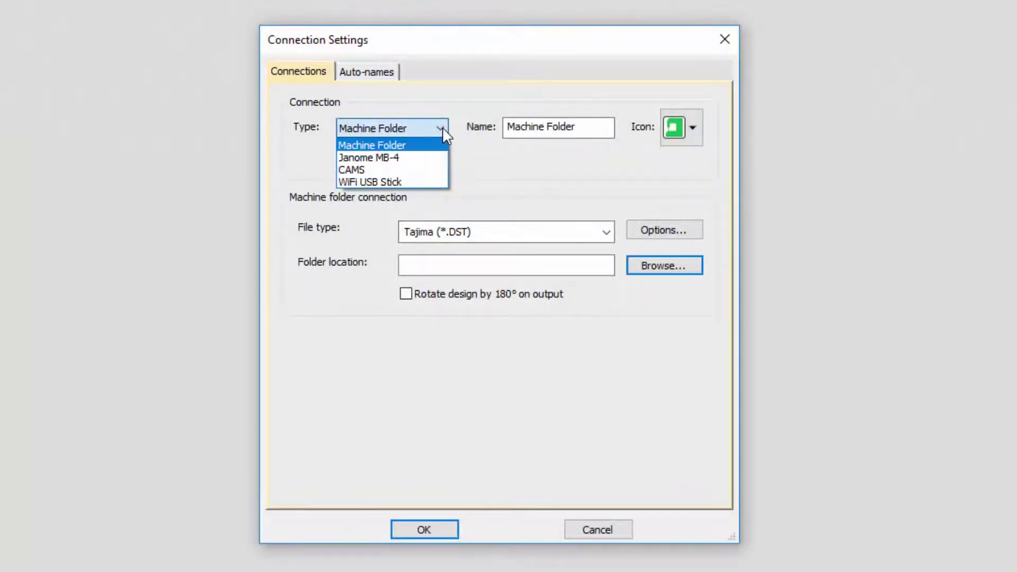
click(414, 182)
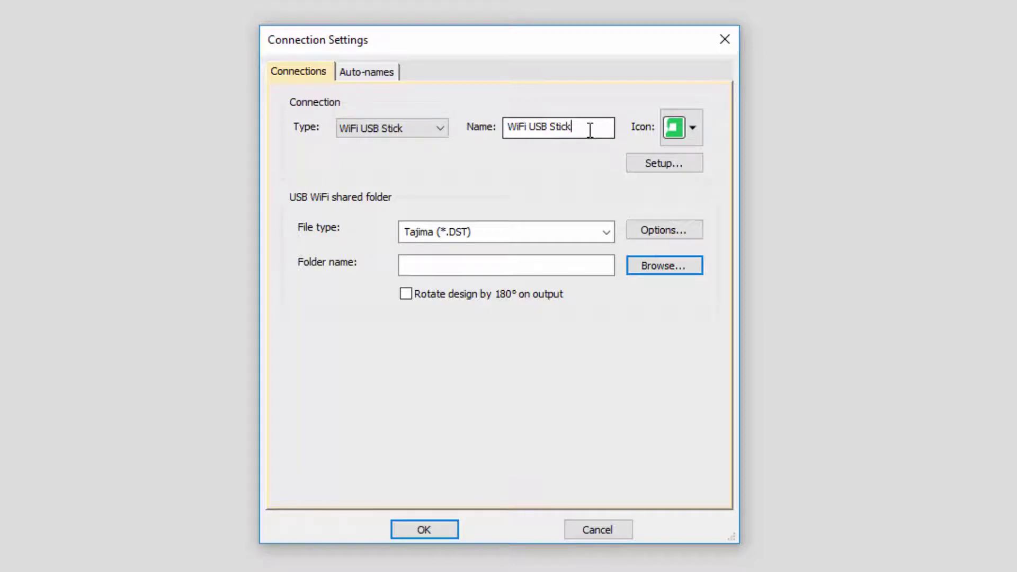
drag(590, 130, 414, 113)
text(WiFiMac)
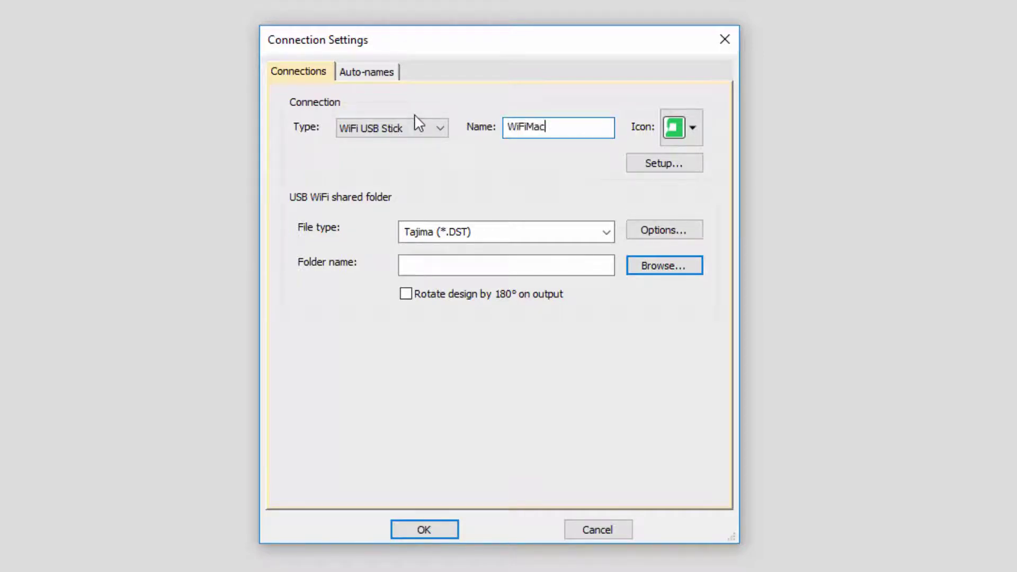
text(hine1)
click(698, 170)
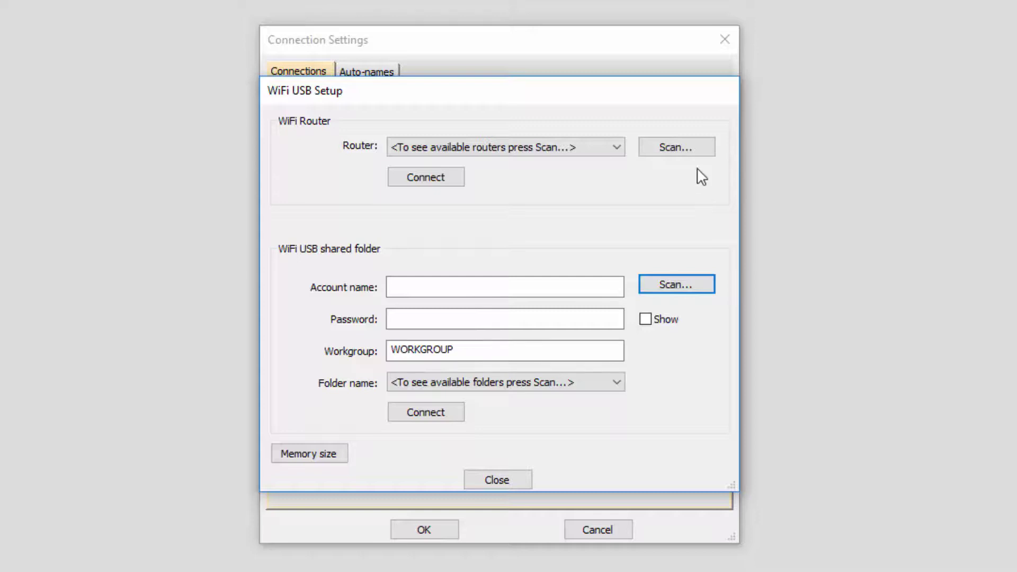
- Scan for WiFi routers and select MyWireless from the Router list
click(700, 151)
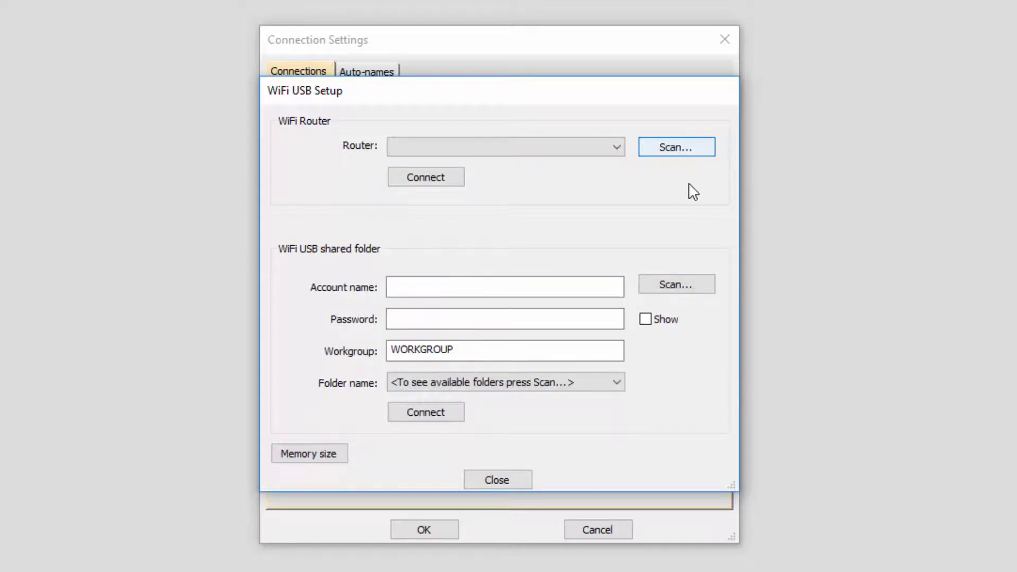
click(616, 149)
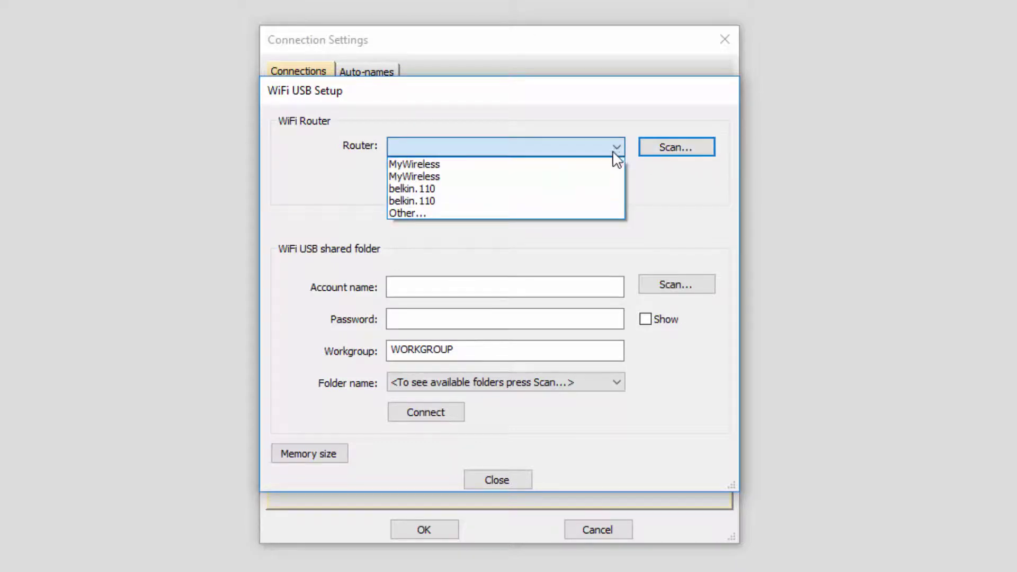
click(438, 165)
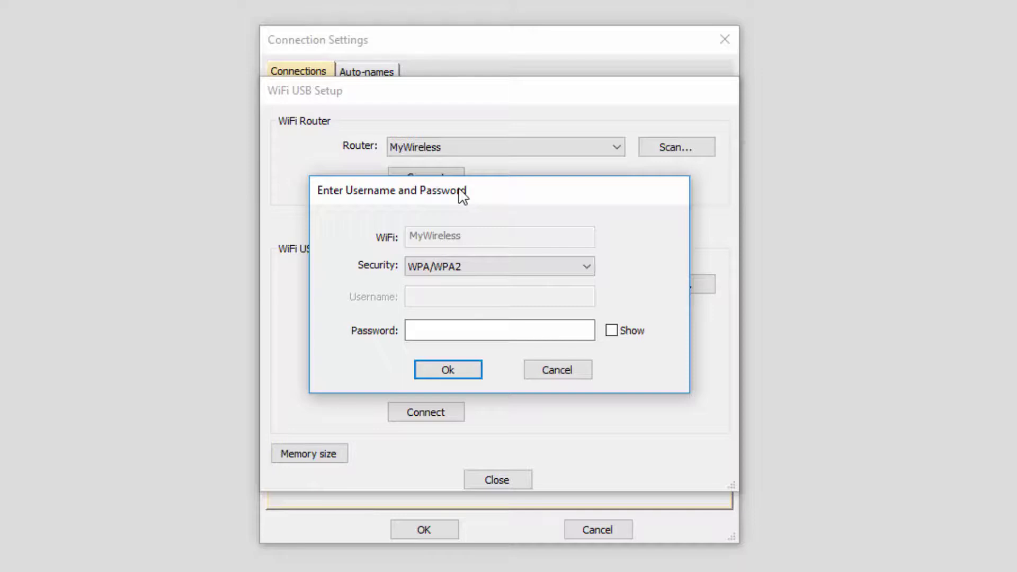
- Enter the WiFi password, connect the stick to MyWireless, and acknowledge the connected message
click(439, 322)
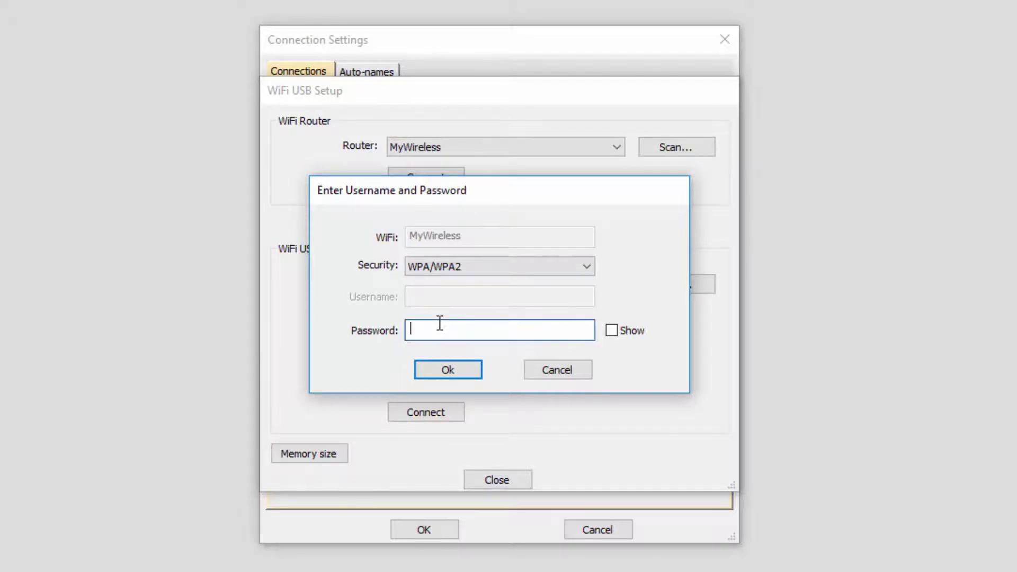
text(**********)
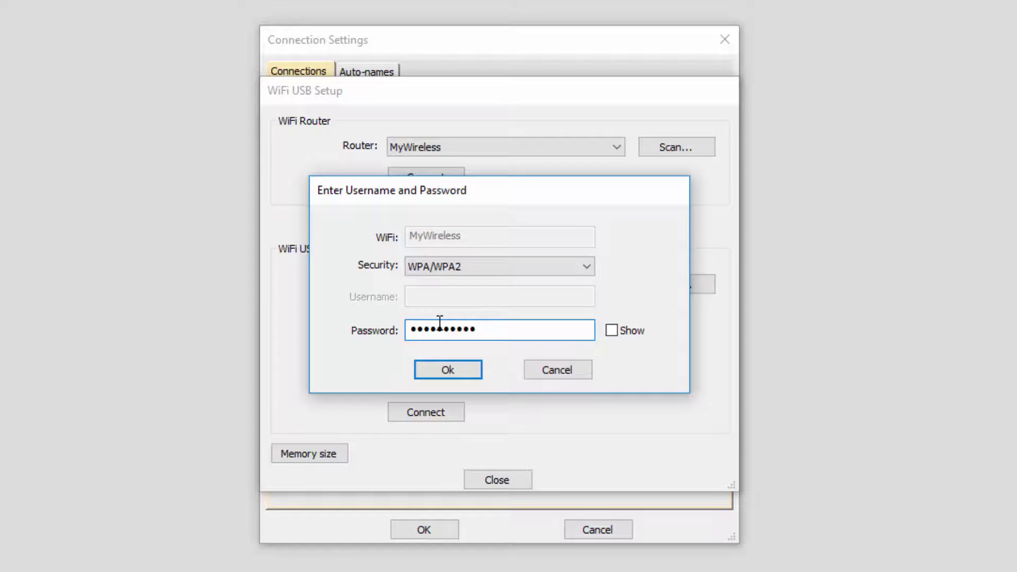
click(464, 369)
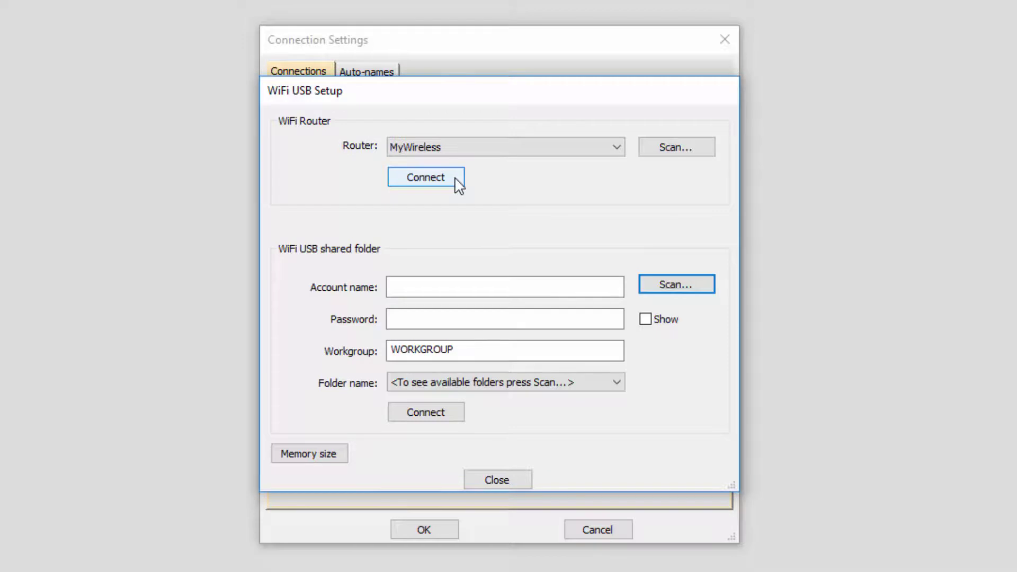
click(456, 179)
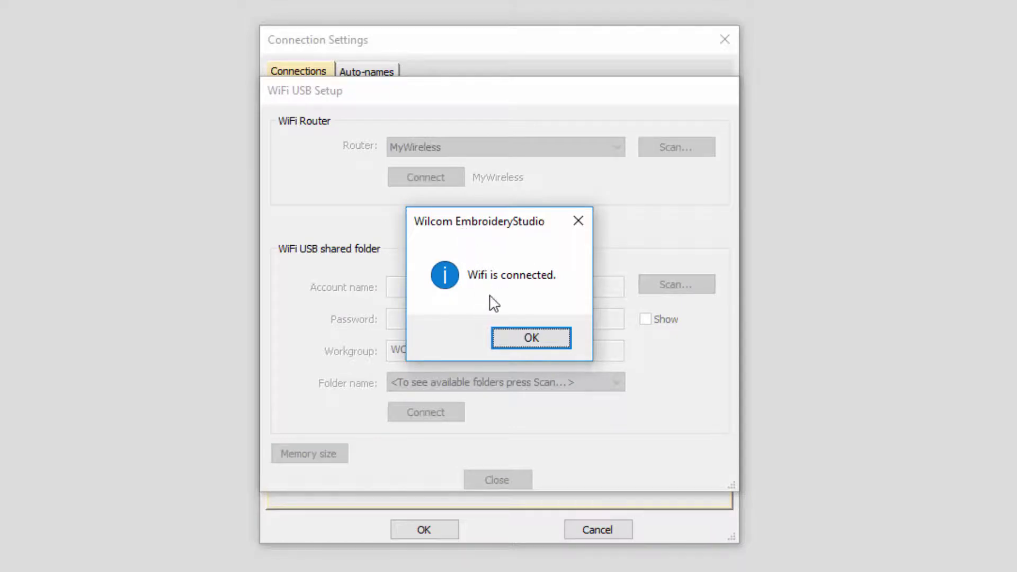
click(541, 338)
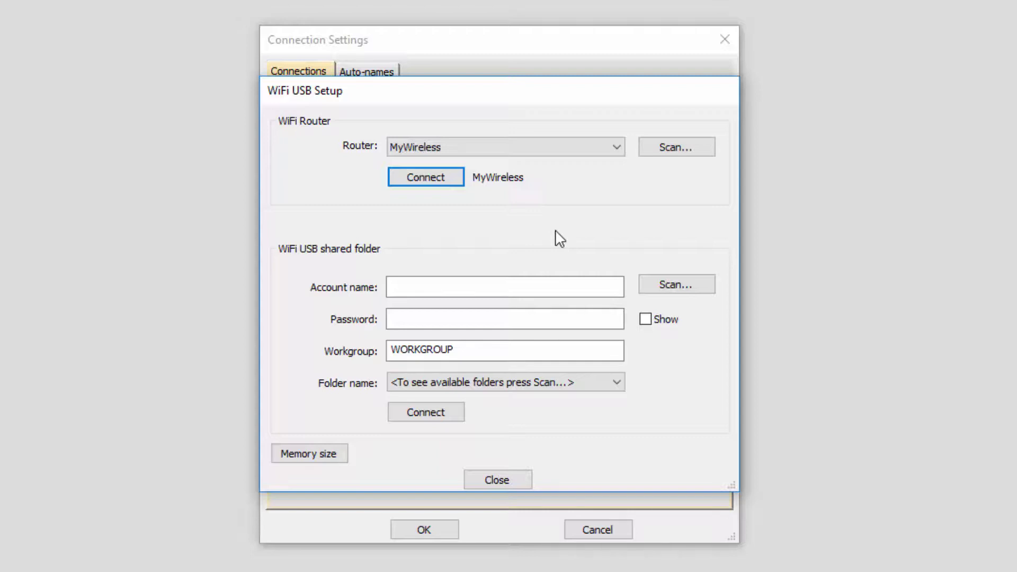
- Enter the shared-folder account name and password, with workgroup WORKGROUP
click(459, 286)
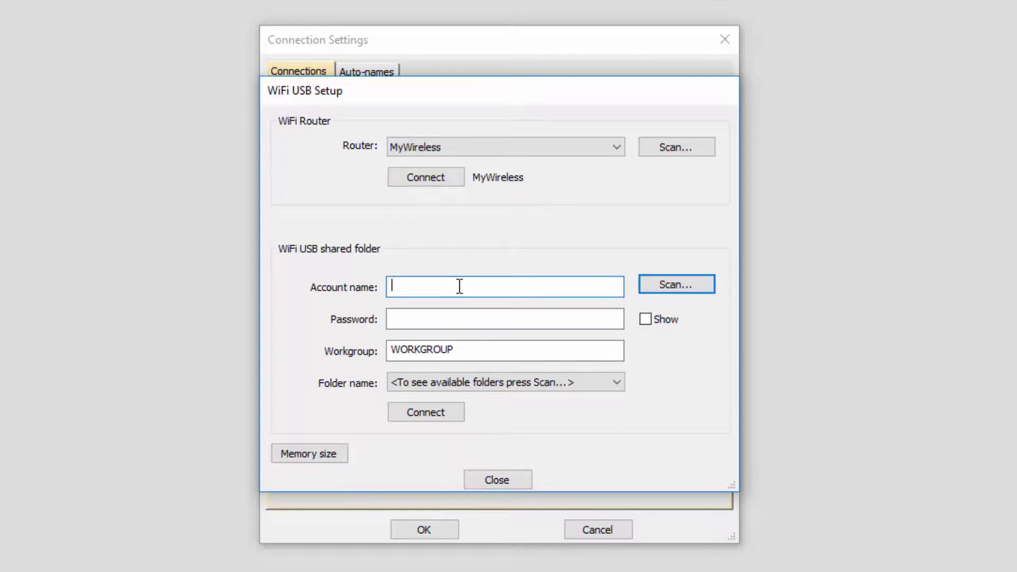
text(bprazner)
click(441, 326)
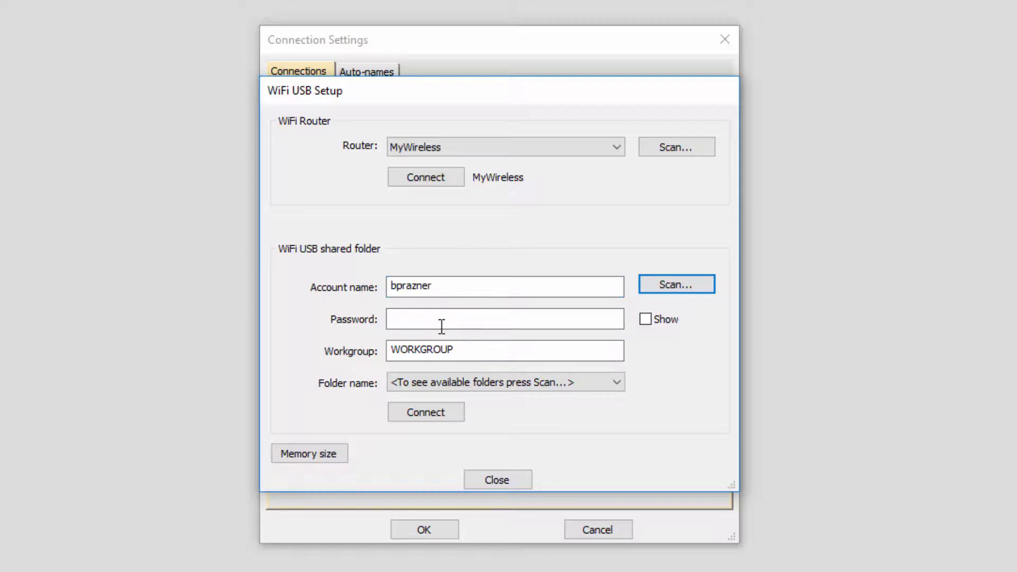
text(•••••••••••)
click(499, 351)
- Scan for shared folders and connect the stick to \\DESKTOP-OJK1S44\WiFiMachine1
click(690, 289)
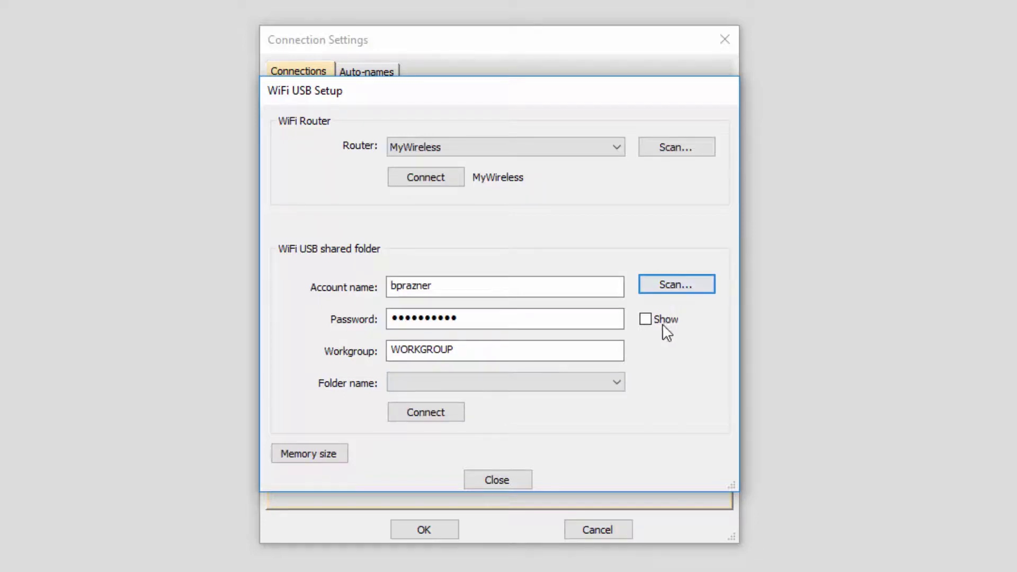
click(617, 383)
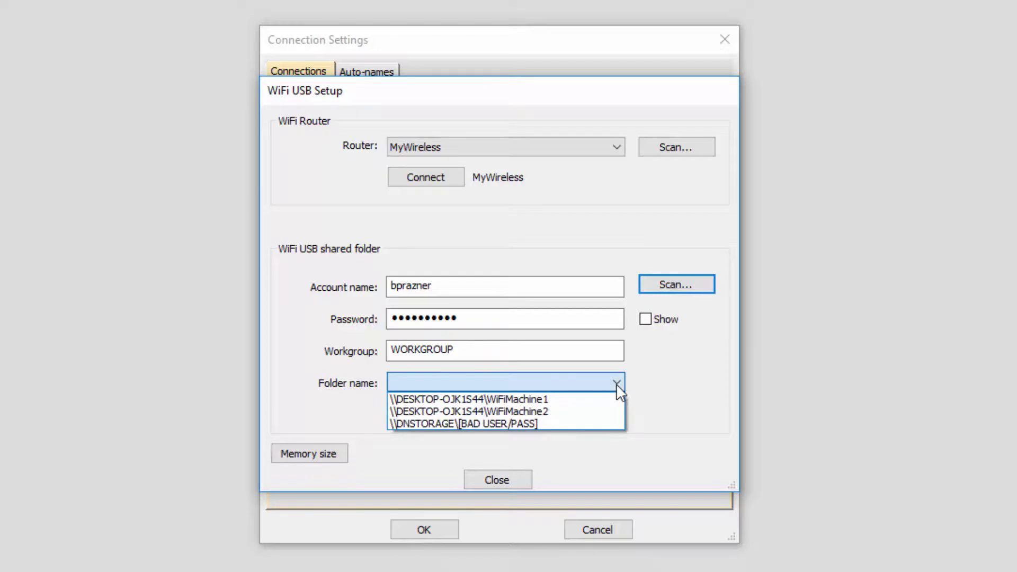
click(553, 403)
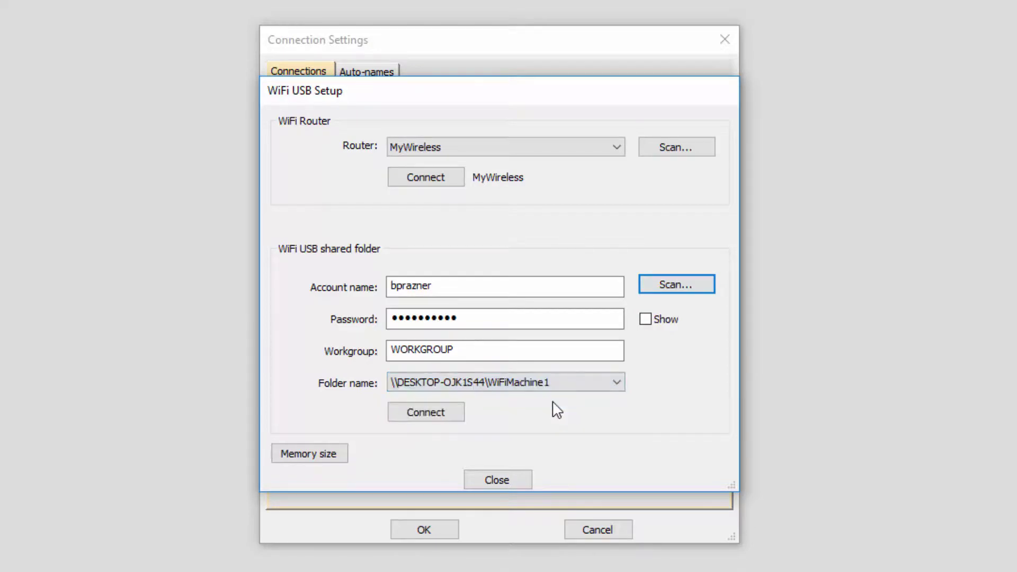
click(453, 416)
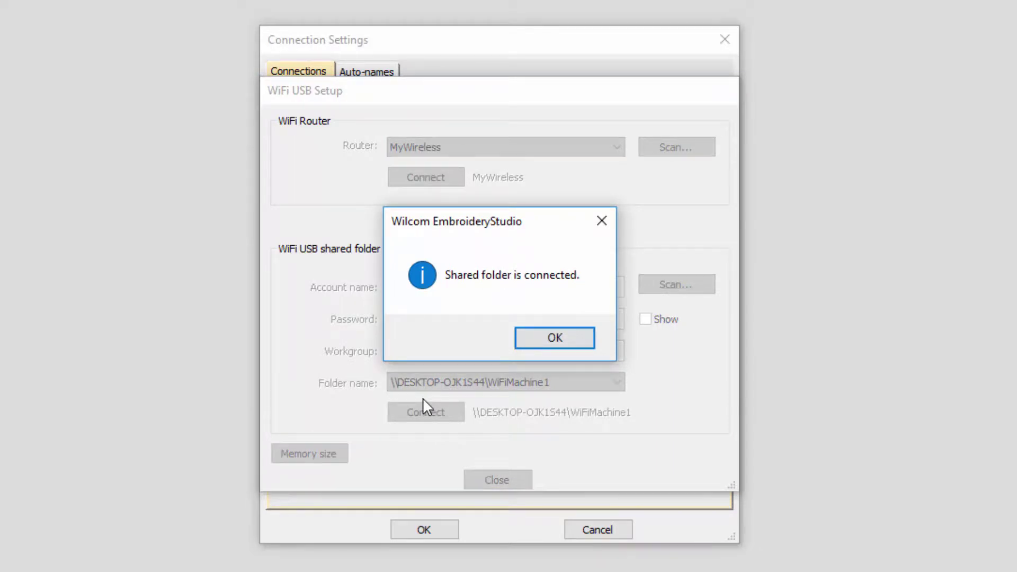
click(576, 345)
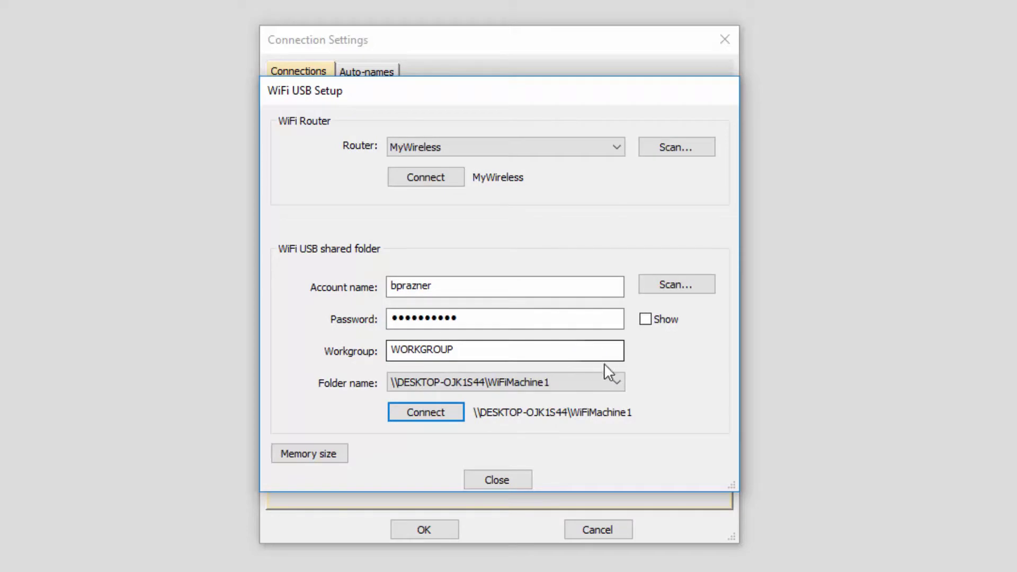
- Set WiFiMachine1's output file type to Tajima (*.TBF) and save the connection settings
click(498, 478)
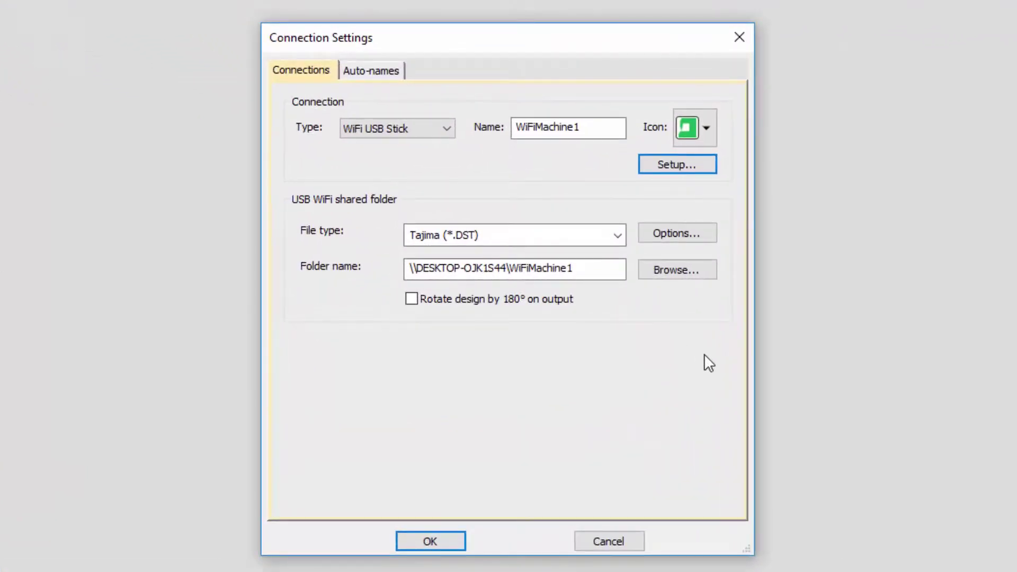
click(617, 236)
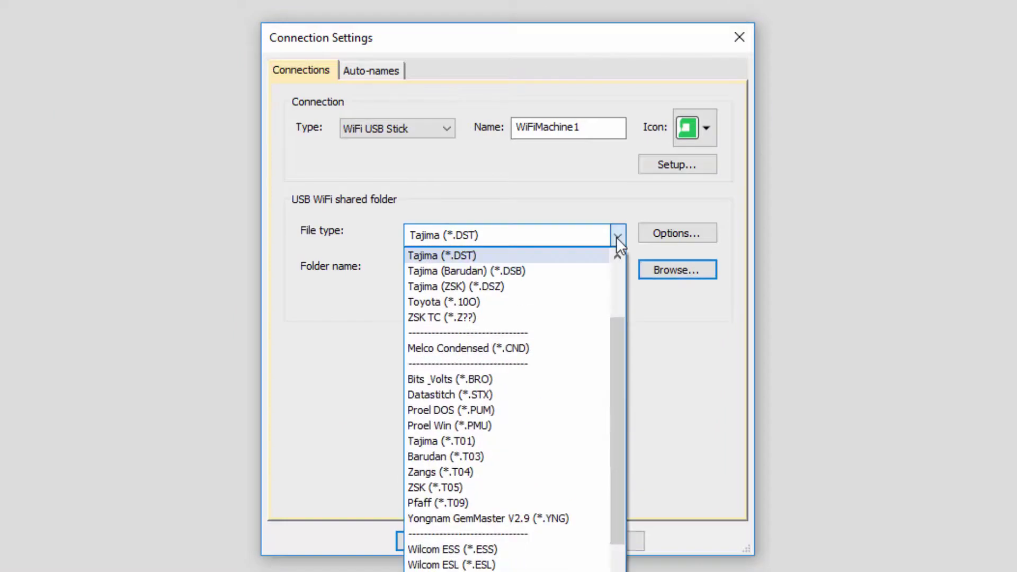
drag(614, 343, 614, 282)
click(514, 348)
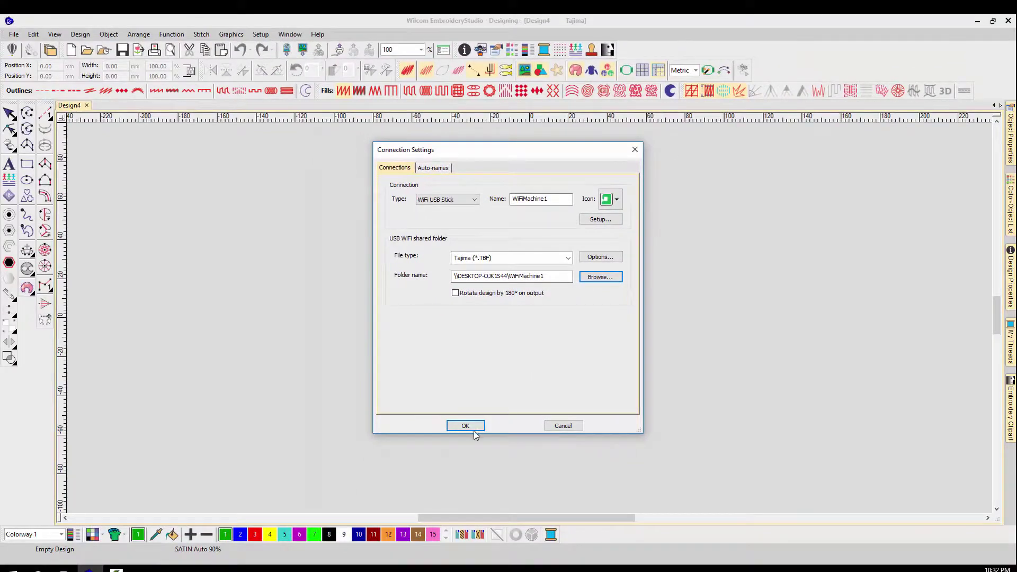
click(465, 426)
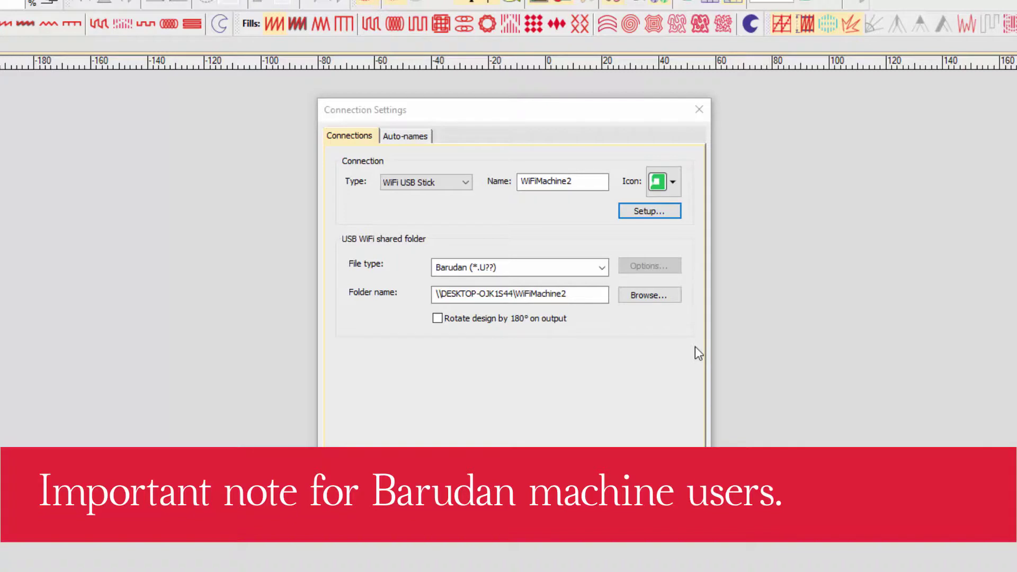
- Point WiFiMachine2's folder path to the Barudan.tfd subfolder, with file type Tajima (*.DST)
click(583, 293)
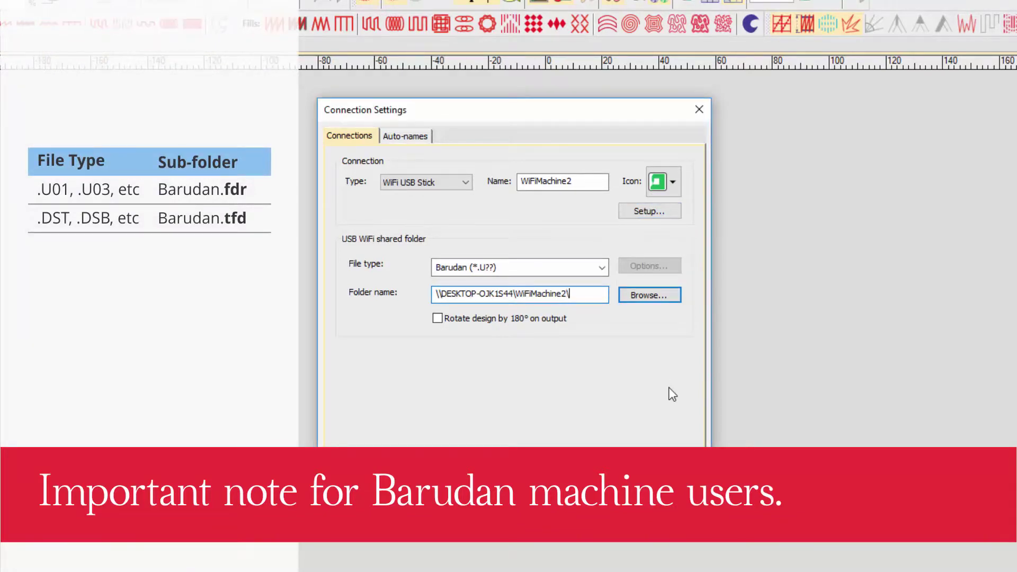
text(\Barudan.fdr)
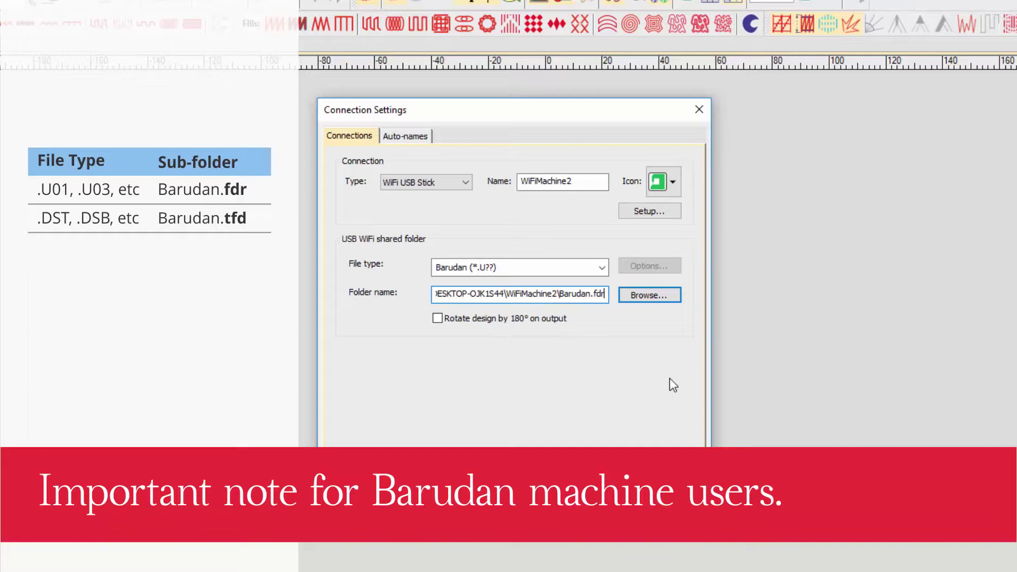
click(602, 268)
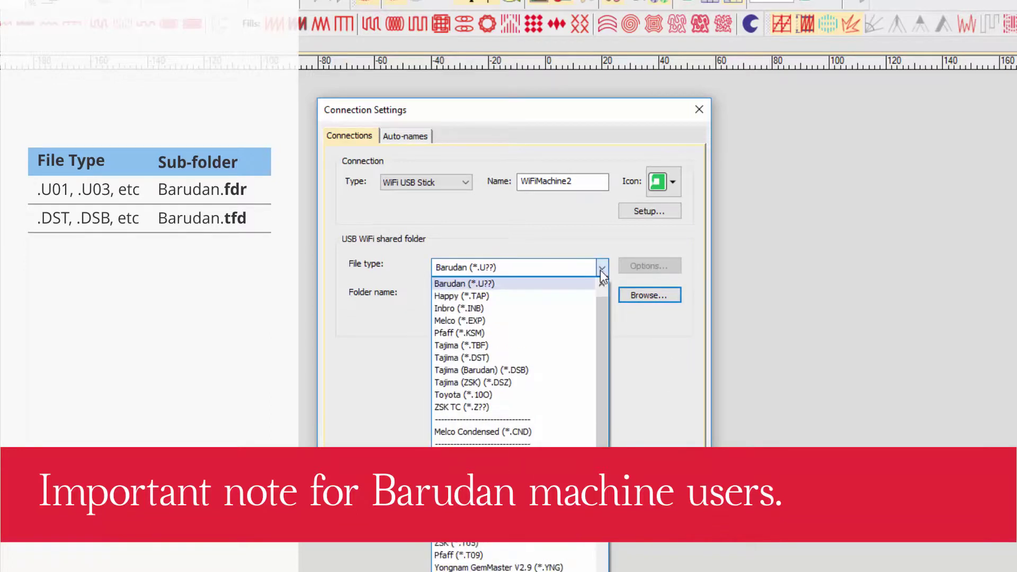
click(603, 285)
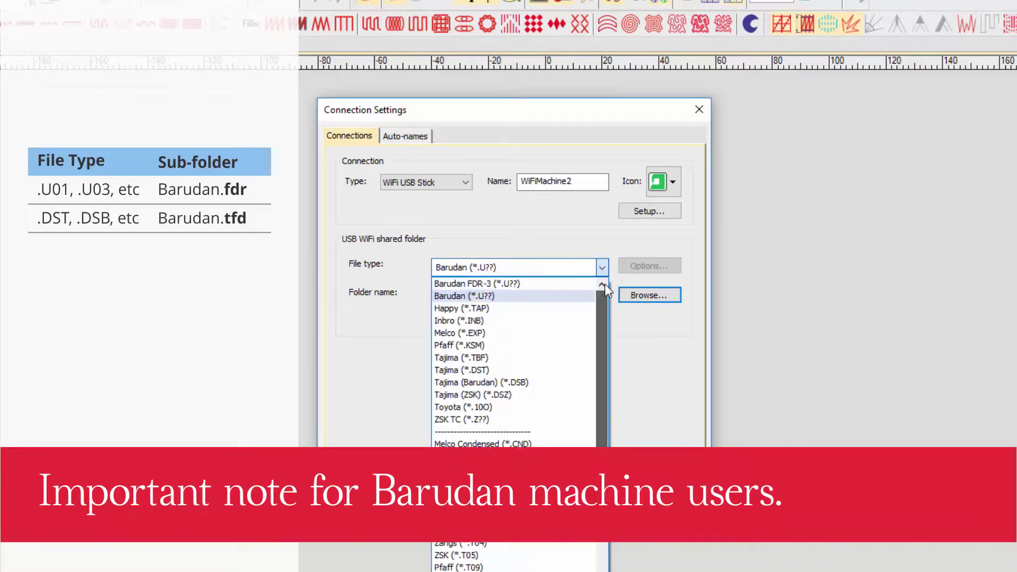
click(516, 370)
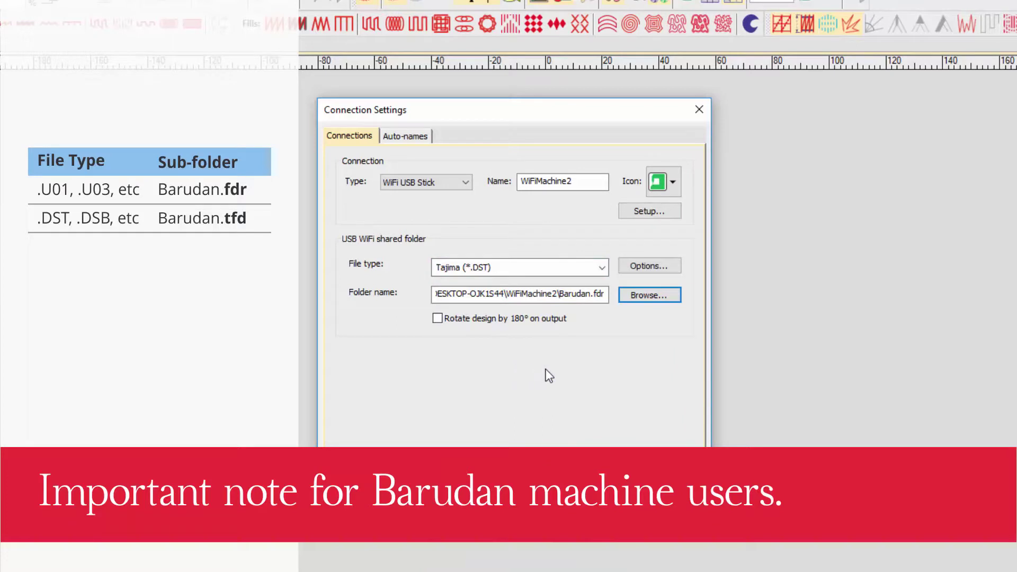
double_click(597, 295)
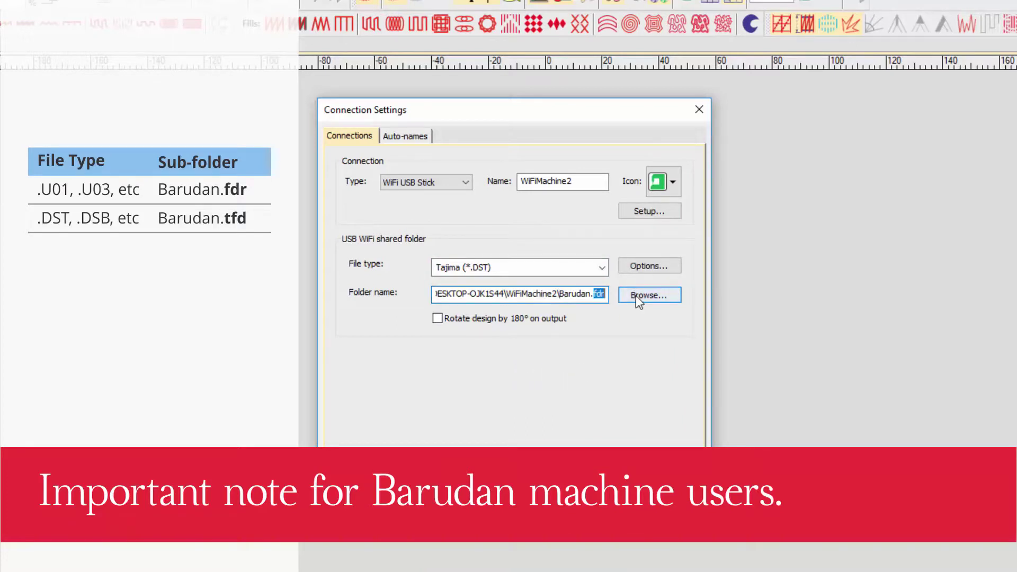
text(tfd)
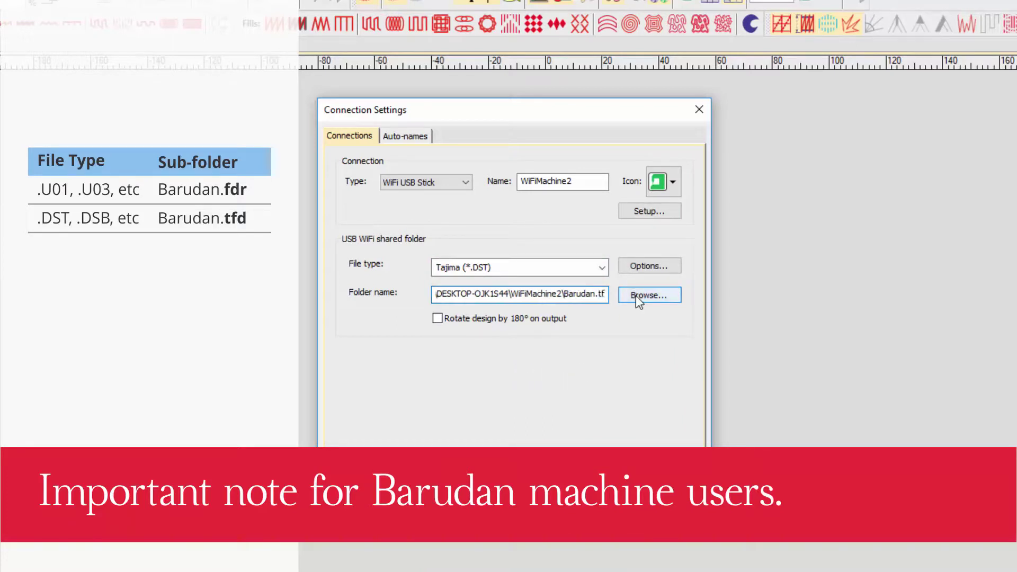